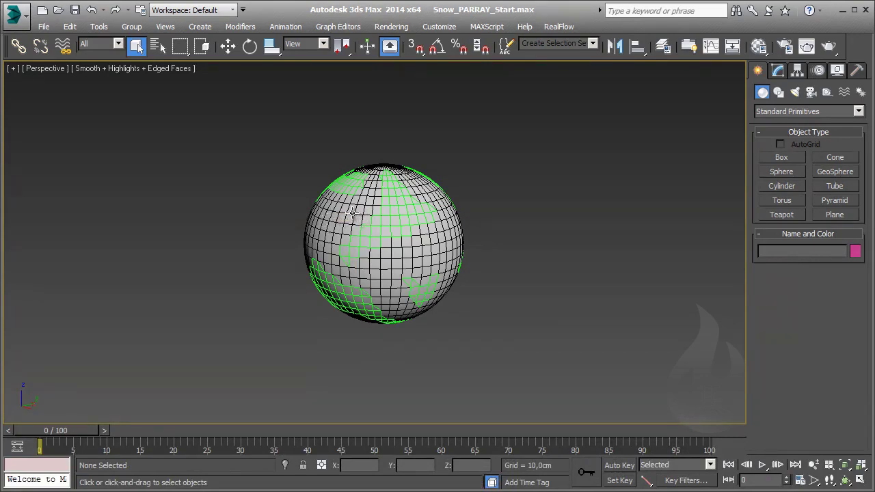
# Step: Select Sphere_REF and show its Vol. Select modifier level, accepting the topology warning
pyautogui.click(345, 184)
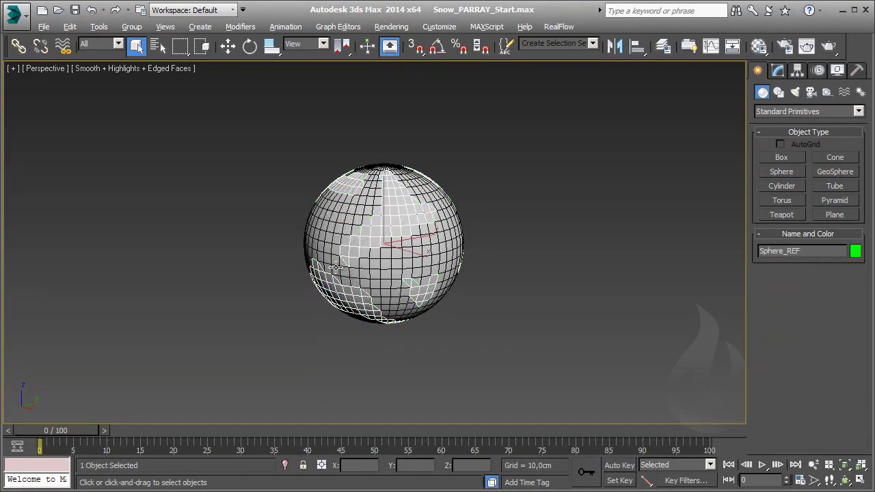
pyautogui.scroll(5, 360, 251)
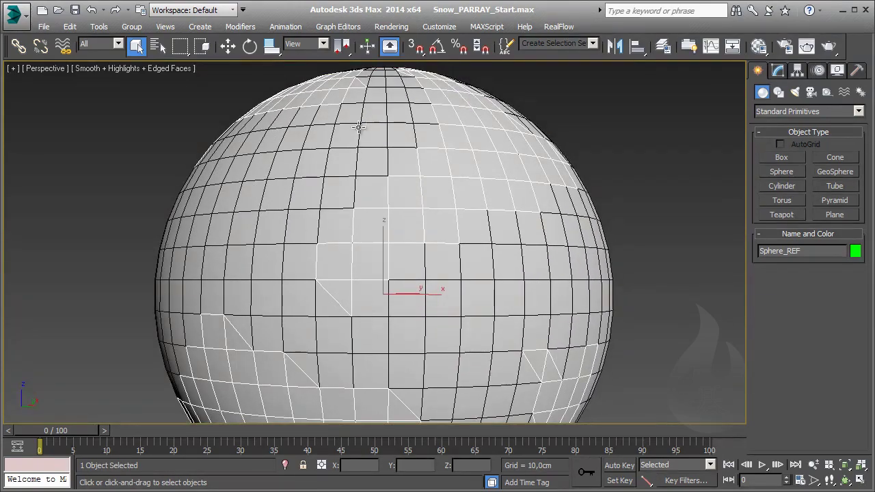
pyautogui.moveTo(356, 342)
pyautogui.keyDown('alt'); pyautogui.mouseDown(button='middle')
pyautogui.moveTo(302, 312)
pyautogui.moveTo(388, 282)
pyautogui.mouseUp(button='middle'); pyautogui.keyUp('alt')
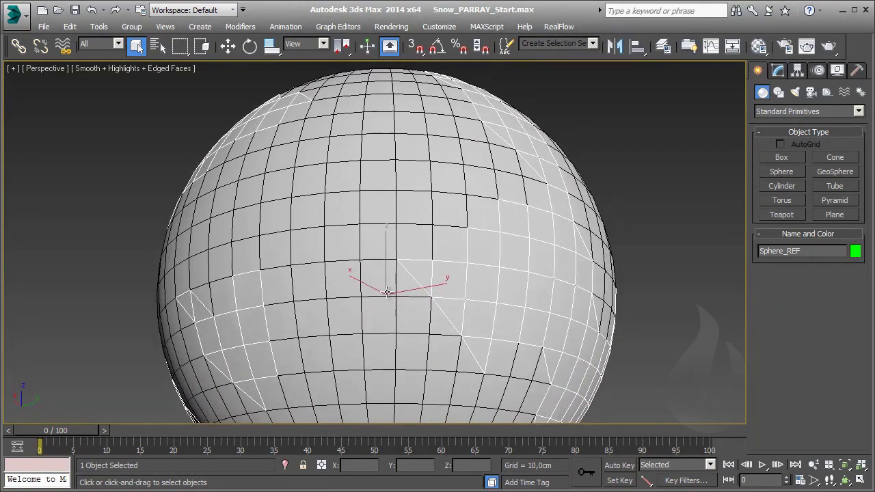
pyautogui.click(778, 74)
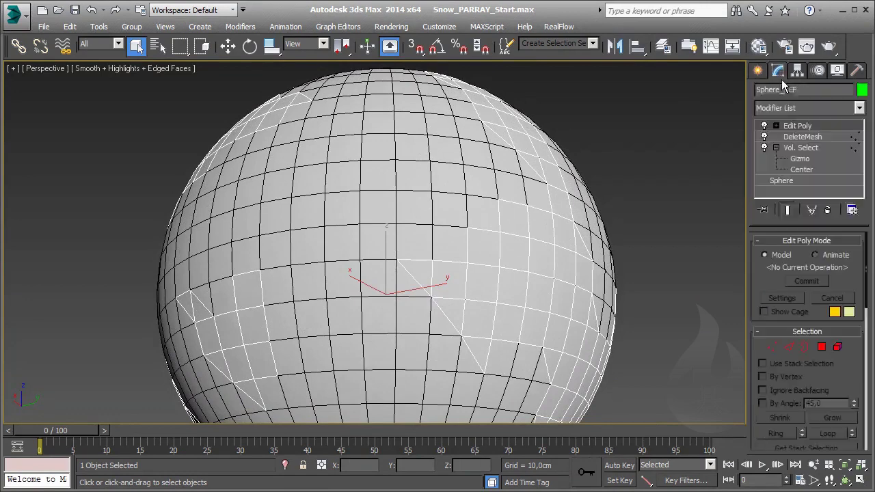
pyautogui.click(802, 148)
pyautogui.click(493, 291)
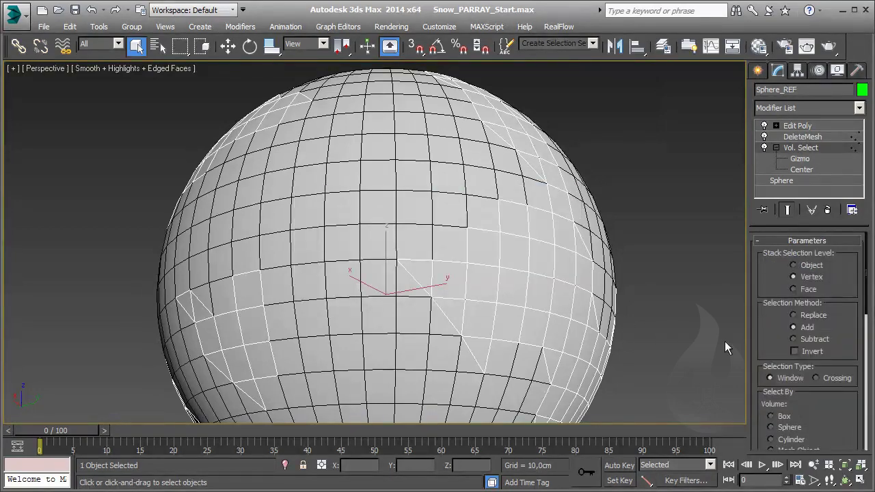
# Step: Review Vol. Select's Noise texture map settings while orbiting the sphere
pyautogui.scroll(-5, 839, 300)
pyautogui.scroll(-5, 838, 340)
pyautogui.scroll(-3, 838, 340)
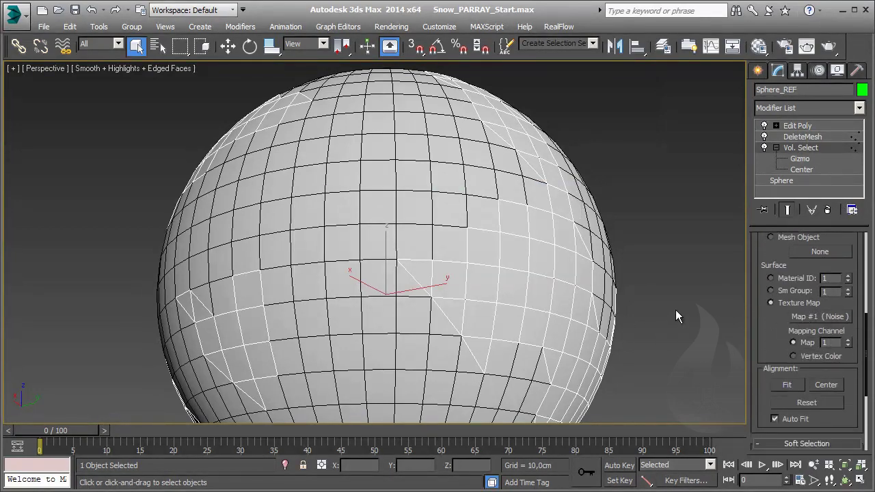
pyautogui.moveTo(762, 252); pyautogui.dragTo(765, 336)
pyautogui.moveTo(376, 250)
pyautogui.keyDown('alt'); pyautogui.mouseDown(button='middle')
pyautogui.moveTo(395, 333)
pyautogui.moveTo(408, 211)
pyautogui.mouseUp(button='middle'); pyautogui.keyUp('alt')
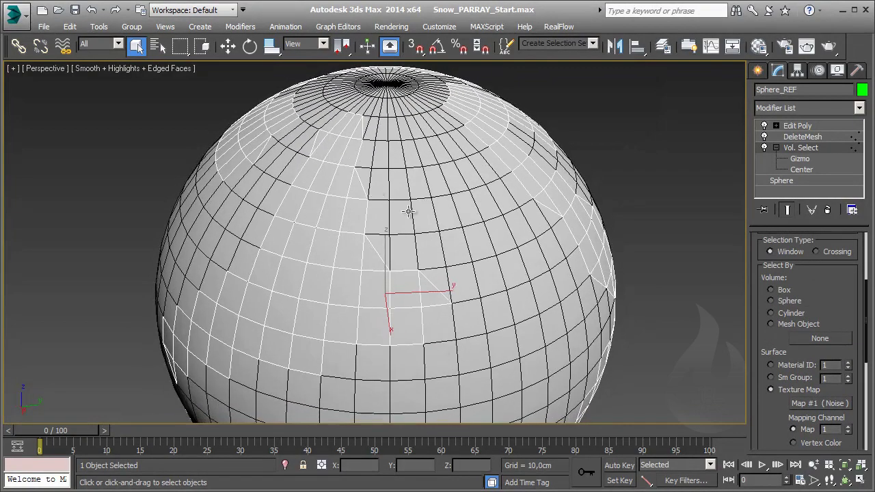
# Step: Step down to the DeleteMesh level, then finish on the Edit Poly level
pyautogui.click(805, 138)
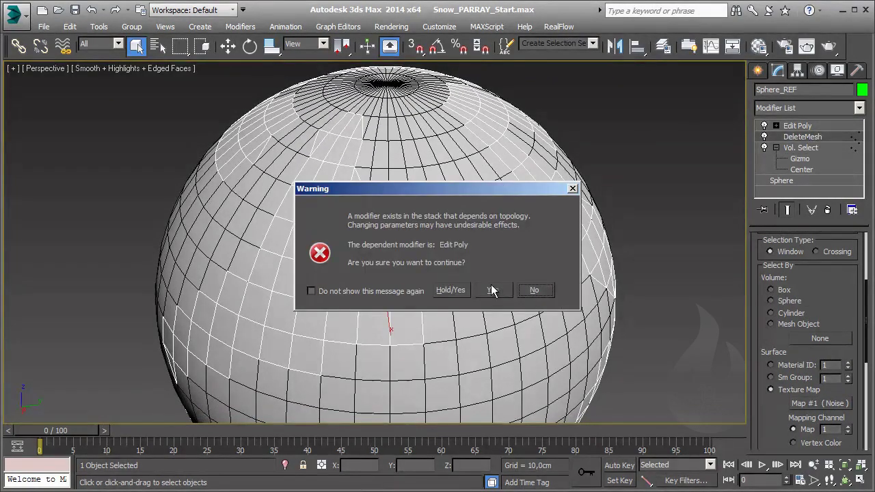
pyautogui.click(494, 288)
pyautogui.click(798, 125)
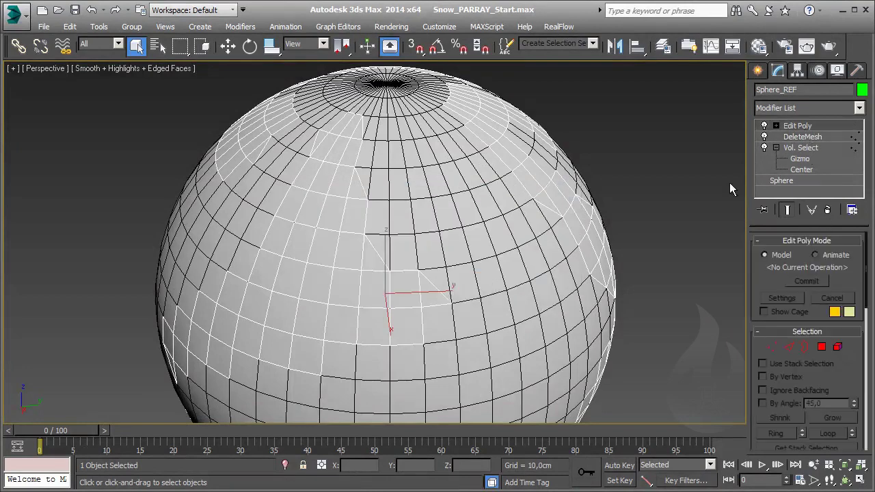
pyautogui.keyDown('alt'); pyautogui.moveTo(566, 244); pyautogui.dragTo(604, 139, button='middle'); pyautogui.keyUp('alt')
# Step: Collapse Sphere_REF's modifier stack to an Editable Poly
pyautogui.rightClick(850, 129)
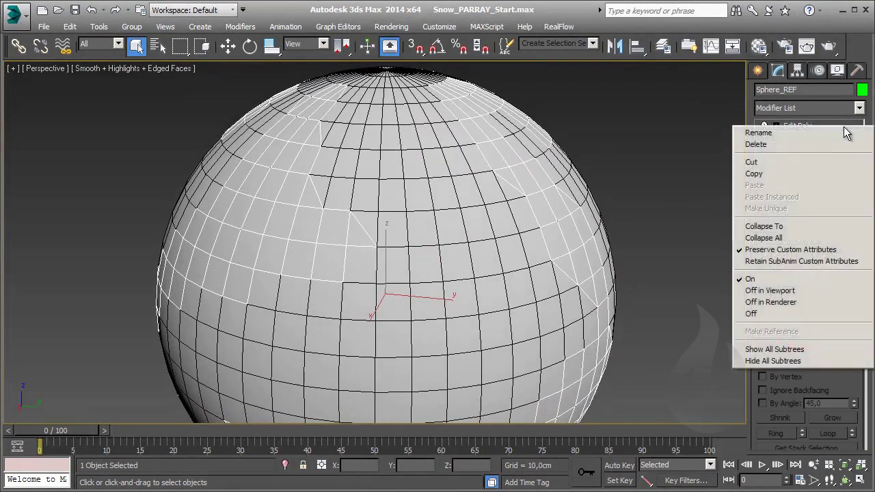
pyautogui.click(786, 228)
pyautogui.click(500, 307)
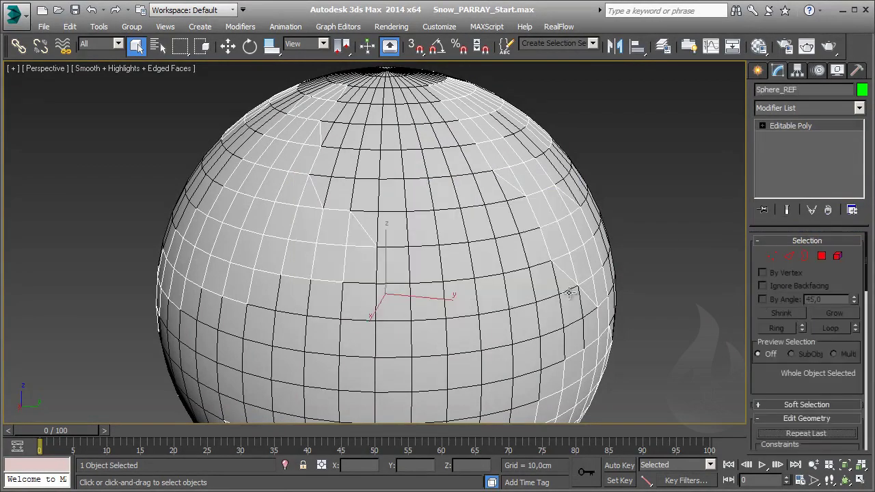
pyautogui.moveTo(357, 203)
pyautogui.keyDown('alt'); pyautogui.mouseDown(button='middle')
pyautogui.moveTo(366, 210)
pyautogui.moveTo(348, 198)
pyautogui.mouseUp(button='middle'); pyautogui.keyUp('alt')
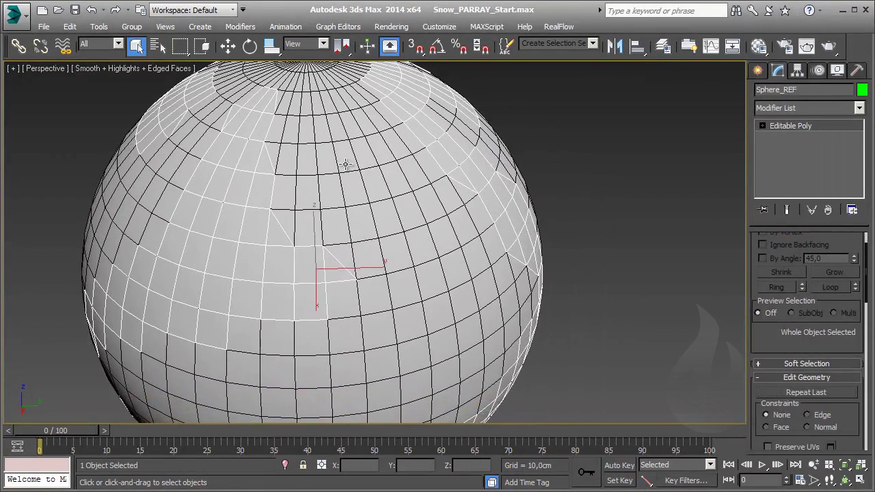
pyautogui.scroll(-5, 356, 171)
# Step: Select the solid sphere Sphere001 covering Sphere_REF and hide it
pyautogui.rightClick(339, 152)
pyautogui.click(397, 139)
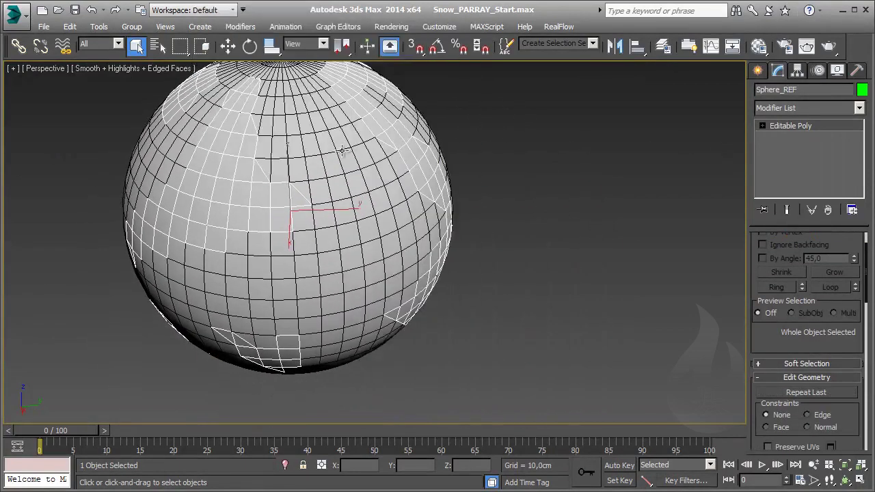
pyautogui.click(342, 146)
pyautogui.rightClick(390, 147)
pyautogui.click(396, 109)
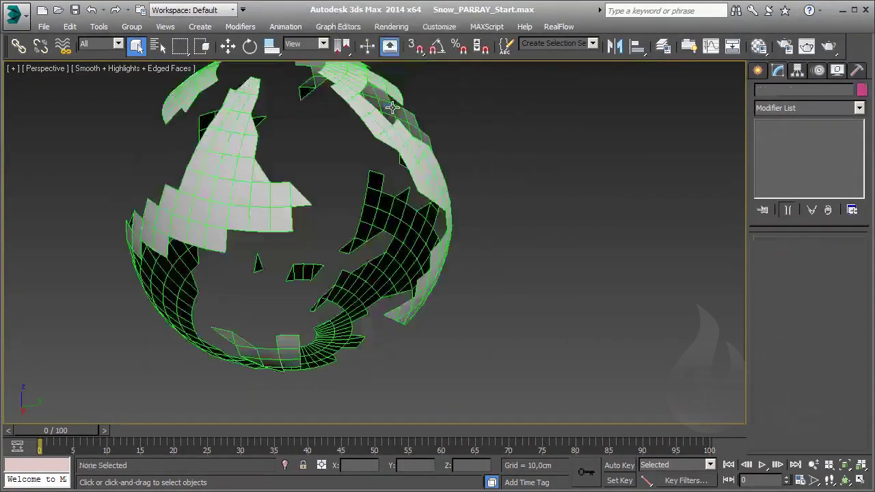
# Step: Uncheck Renderable in Sphere_REF's Object Properties, then deselect and frame the sphere
pyautogui.click(283, 224)
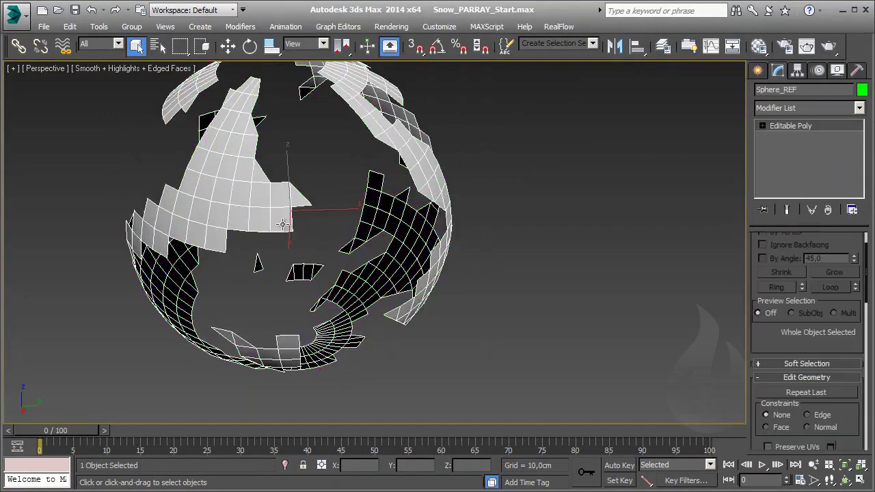
pyautogui.rightClick(367, 169)
pyautogui.click(363, 245)
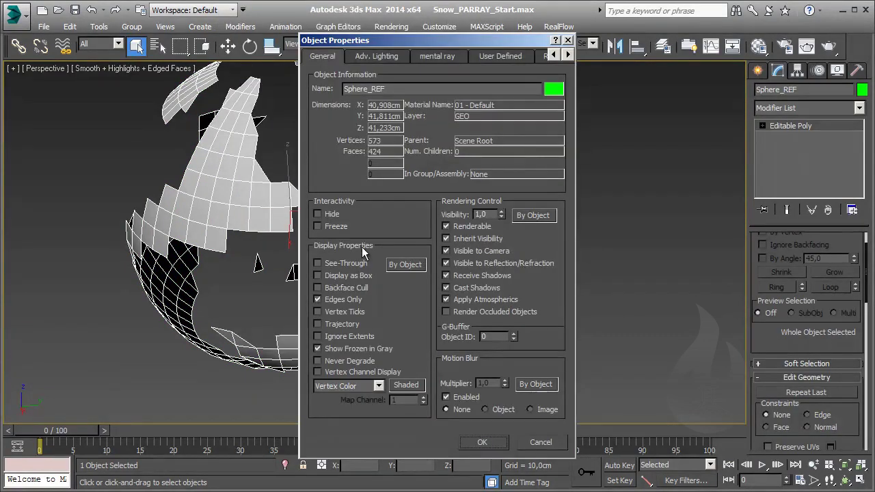
pyautogui.click(462, 229)
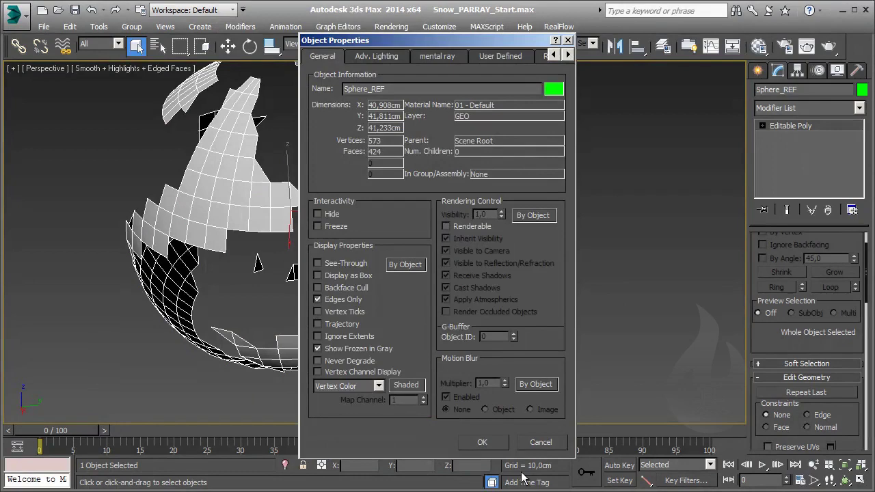
pyautogui.click(483, 442)
pyautogui.click(582, 276)
pyautogui.press('z')
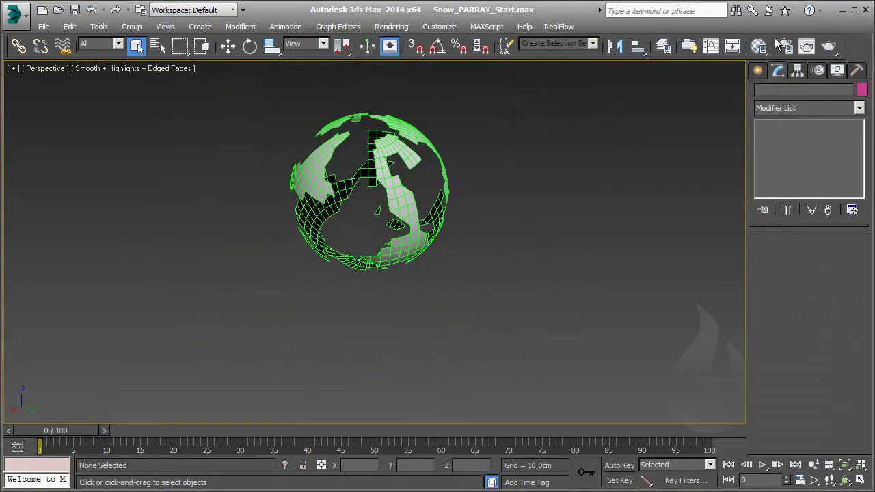
pyautogui.click(758, 71)
# Step: Create a PArray particle array emitter beside the sphere
pyautogui.click(794, 112)
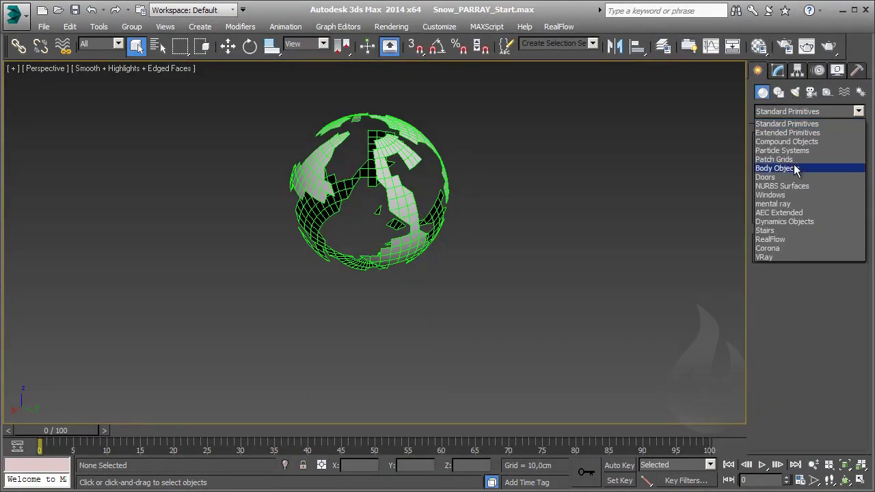
pyautogui.click(797, 147)
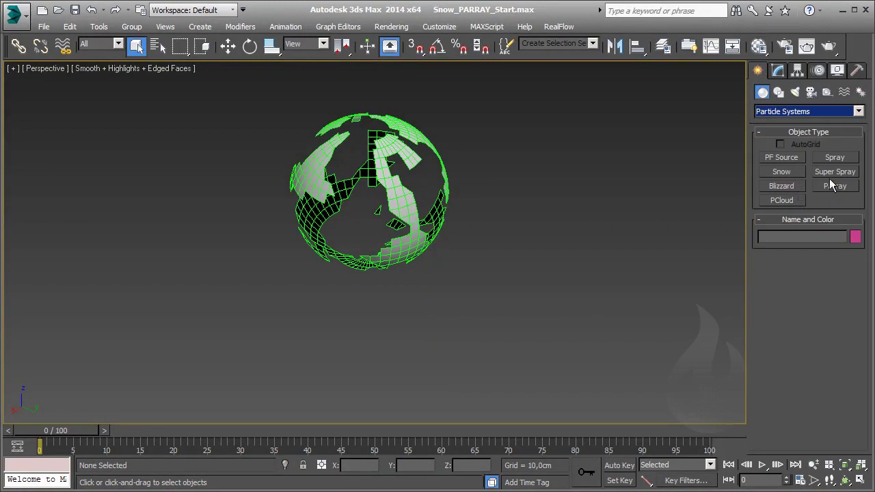
pyautogui.click(834, 186)
pyautogui.moveTo(552, 283); pyautogui.dragTo(564, 299)
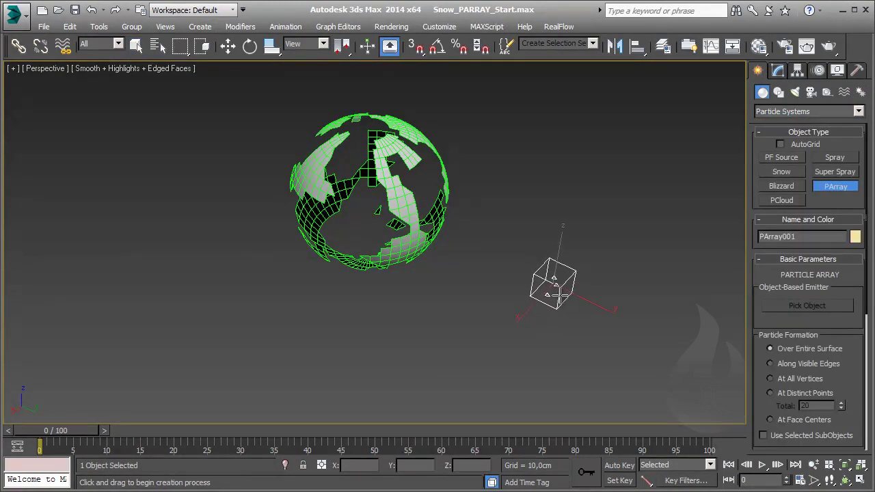
pyautogui.press('w')
# Step: Pick Sphere_REF as PArray001's emitter object and scrub the timeline to preview particles
pyautogui.click(777, 71)
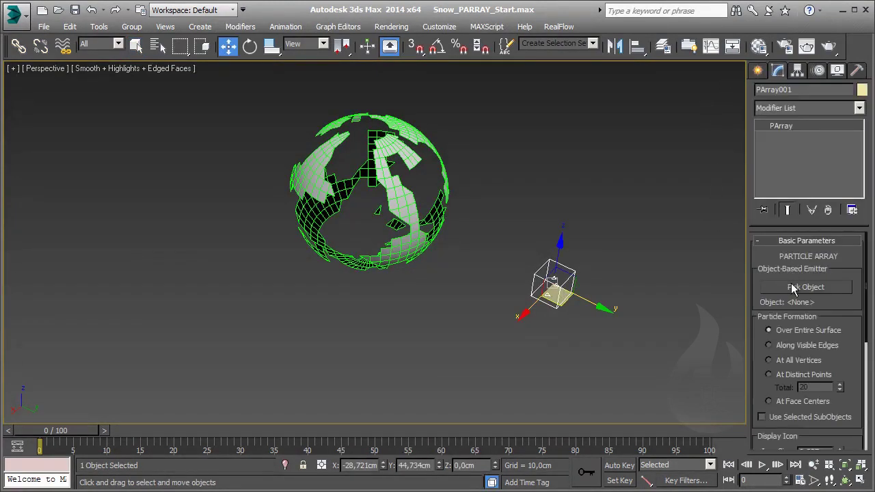
pyautogui.click(798, 288)
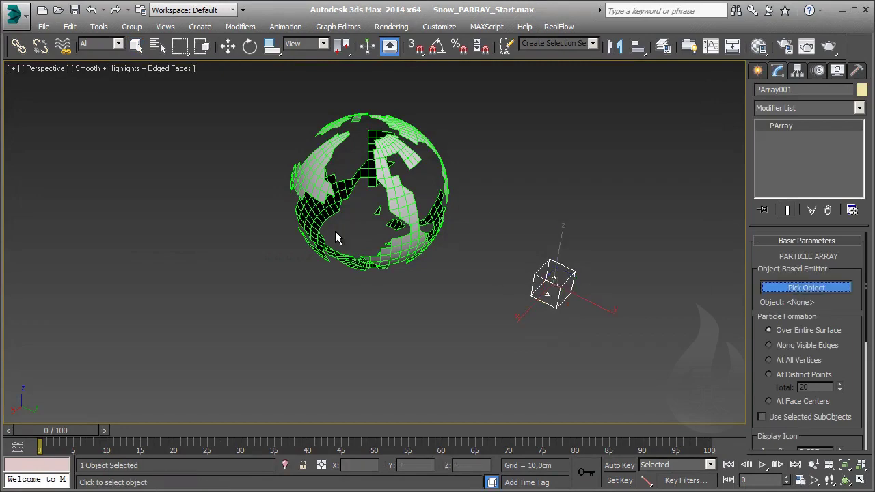
pyautogui.click(383, 161)
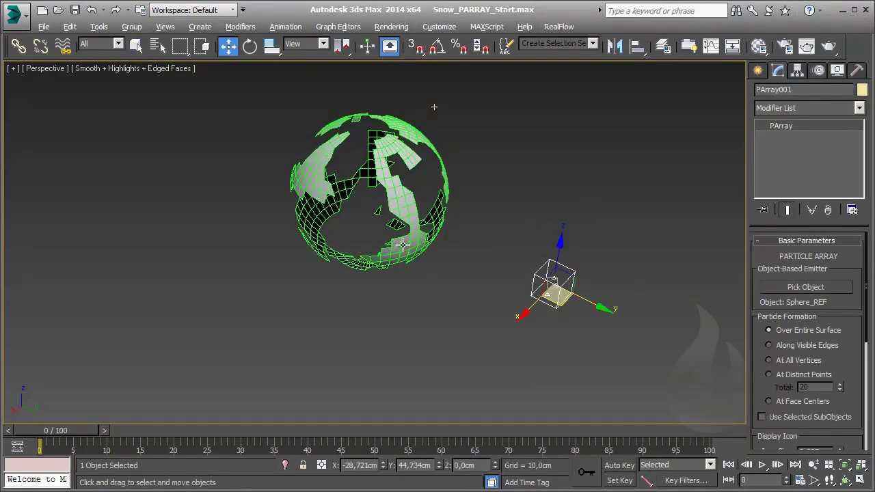
pyautogui.keyDown('alt'); pyautogui.moveTo(404, 244); pyautogui.dragTo(421, 209, button='middle'); pyautogui.keyUp('alt')
pyautogui.moveTo(79, 438); pyautogui.dragTo(202, 443)
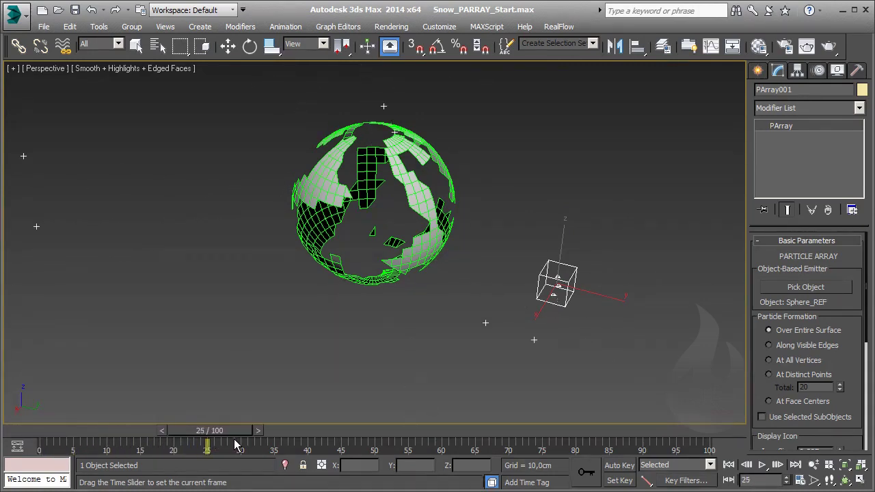
pyautogui.moveTo(202, 443); pyautogui.dragTo(36, 443)
# Step: Display PArray001's particles as Mesh in the viewport and expand the particle type settings
pyautogui.press('w')
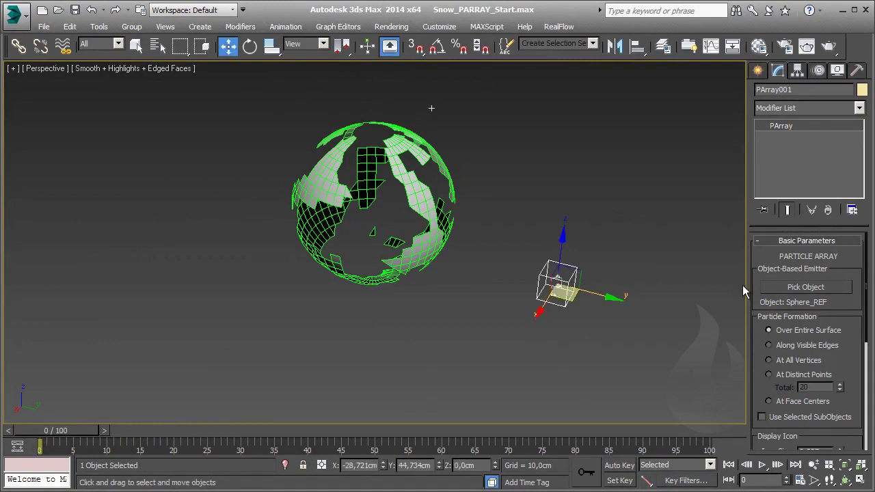
pyautogui.scroll(-2, 852, 307)
pyautogui.scroll(-3, 847, 295)
pyautogui.scroll(-2, 827, 296)
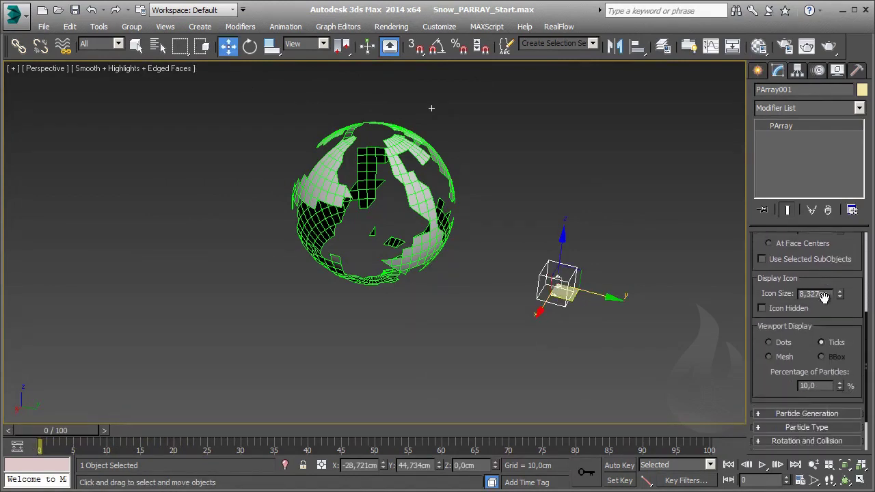
pyautogui.scroll(-2, 824, 296)
pyautogui.click(769, 303)
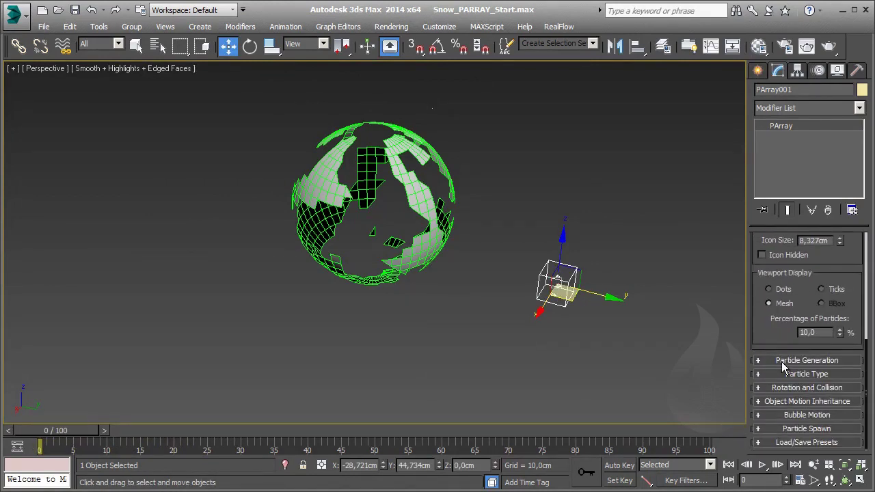
pyautogui.click(810, 374)
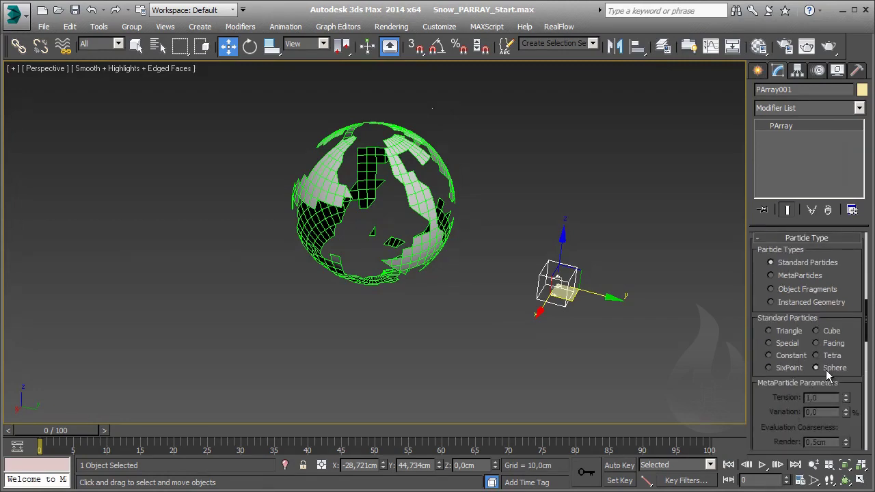
pyautogui.moveTo(628, 217); pyautogui.dragTo(571, 247, button='middle')
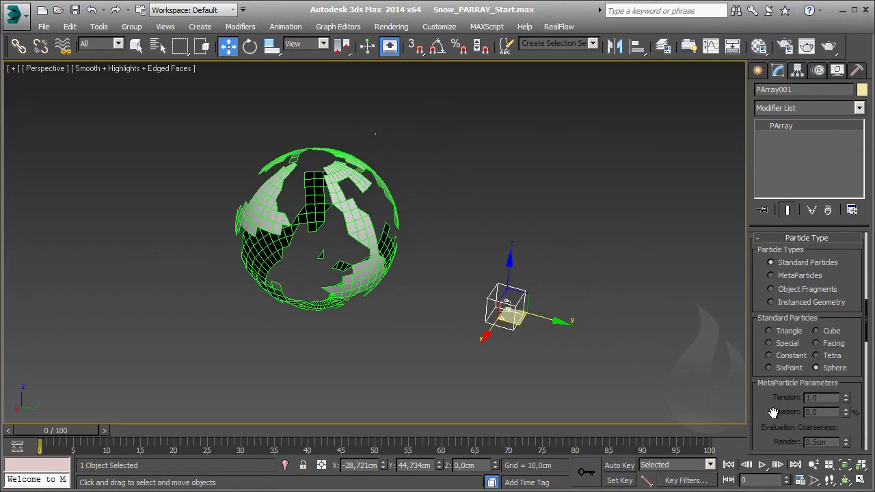
pyautogui.scroll(-2, 780, 307)
pyautogui.scroll(2, 779, 319)
pyautogui.scroll(4, 780, 320)
pyautogui.scroll(1, 786, 335)
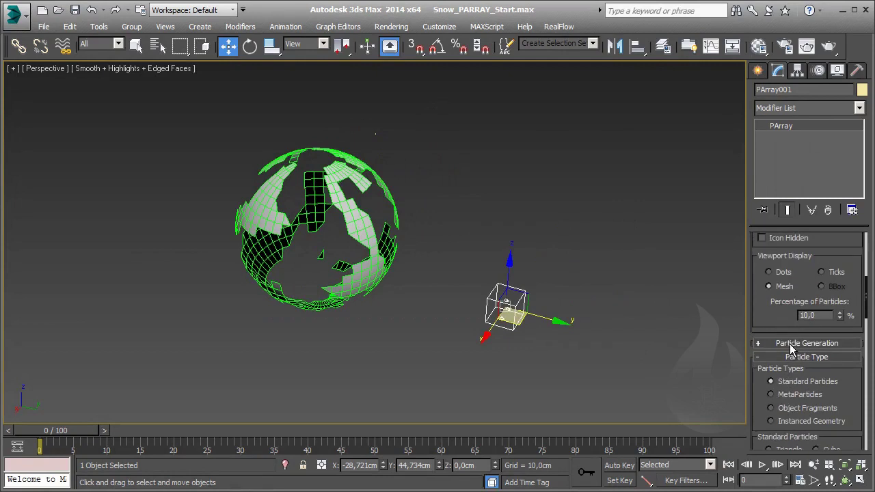
# Step: Set the particle size to 10 cm
pyautogui.click(789, 341)
pyautogui.scroll(-2, 793, 341)
pyautogui.scroll(2, 793, 340)
pyautogui.scroll(-4, 793, 341)
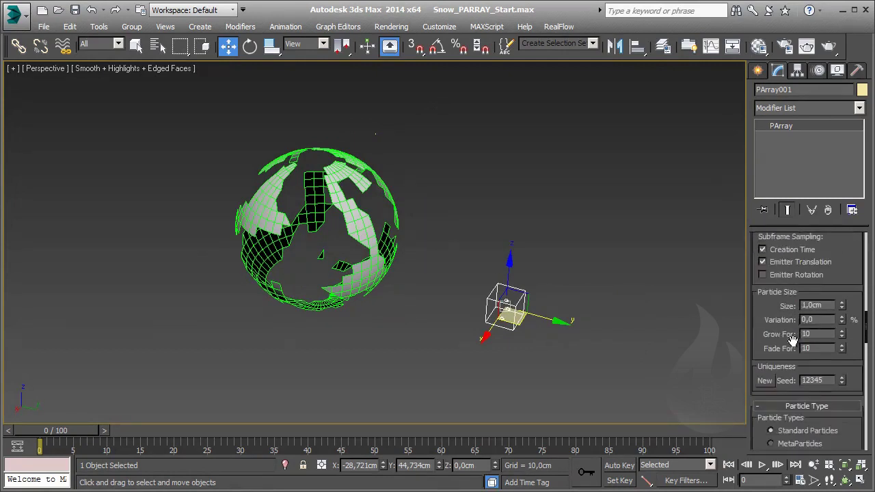
pyautogui.moveTo(844, 306); pyautogui.dragTo(845, 268)
pyautogui.write('10')
pyautogui.press('Return')
# Step: Show 100% of particles in the viewport and reset particle Speed to 0
pyautogui.scroll(2, 848, 268)
pyautogui.scroll(3, 835, 294)
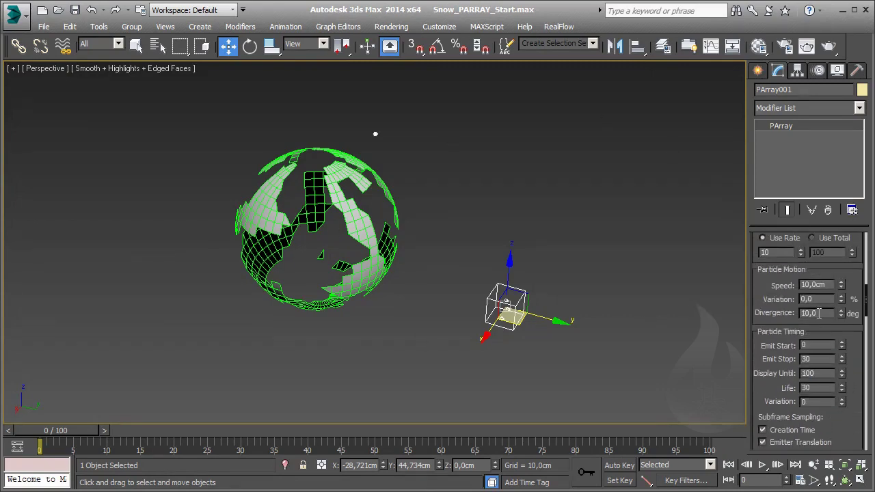
pyautogui.scroll(3, 783, 322)
pyautogui.scroll(2, 794, 338)
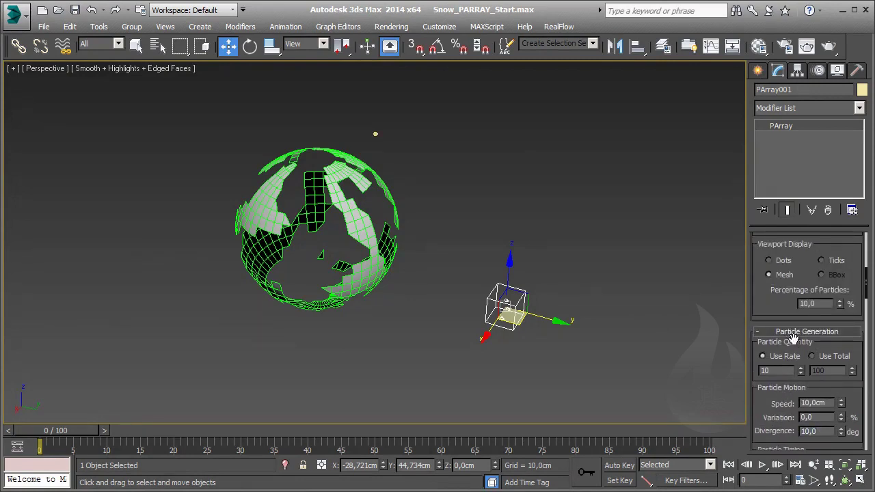
pyautogui.moveTo(794, 306); pyautogui.dragTo(788, 353)
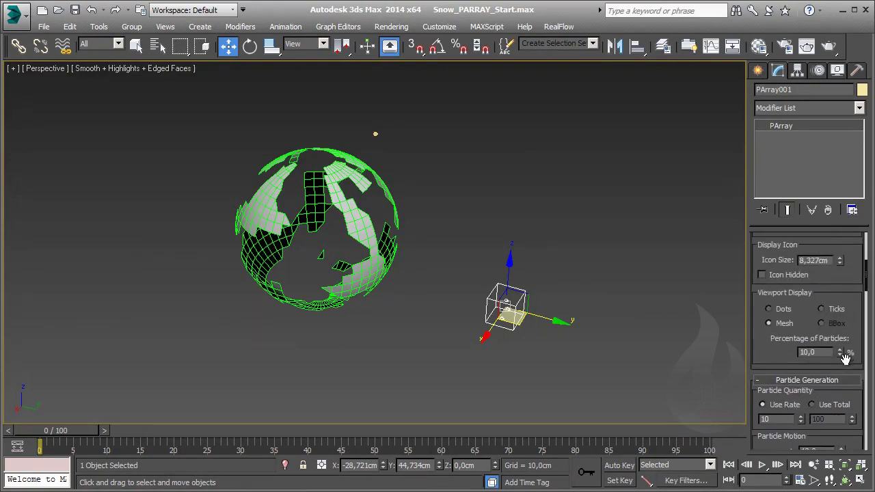
pyautogui.write('10')
pyautogui.press('Return')
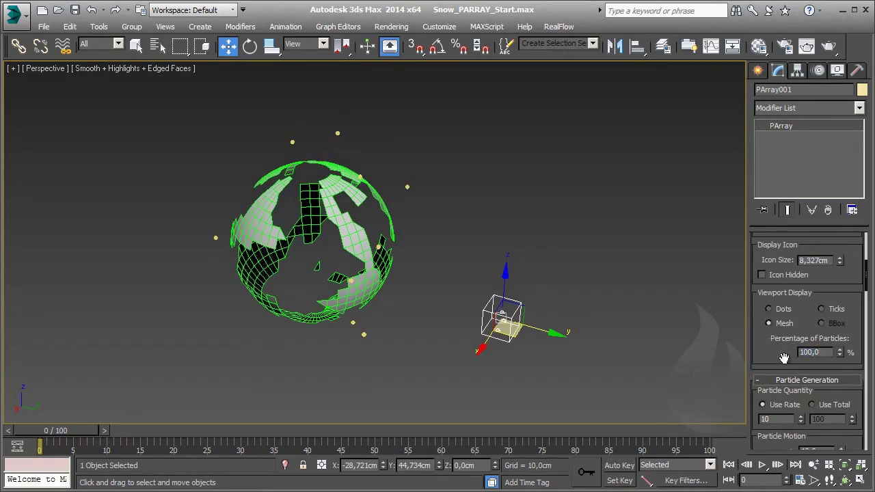
pyautogui.scroll(-2, 785, 359)
pyautogui.scroll(-3, 807, 328)
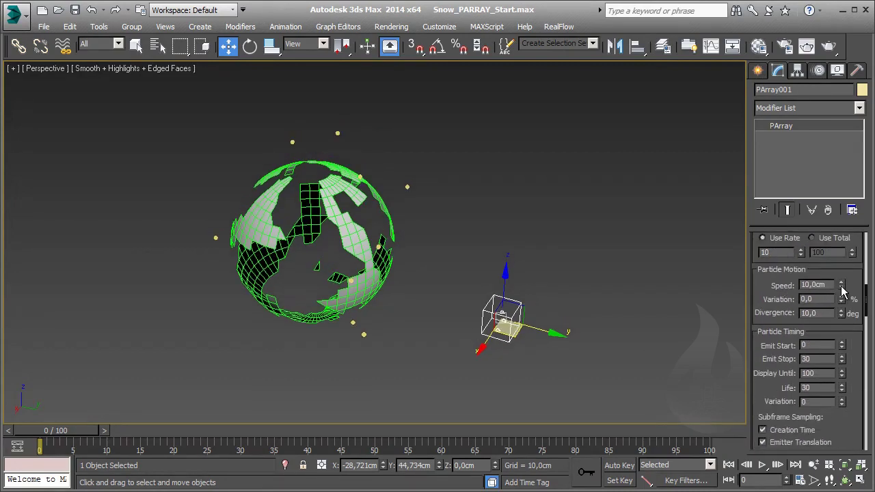
pyautogui.rightClick(842, 285)
# Step: Orbit the view and scroll the settings to check particle coverage over the sphere
pyautogui.keyDown('alt'); pyautogui.moveTo(335, 290); pyautogui.dragTo(347, 274, button='middle'); pyautogui.keyUp('alt')
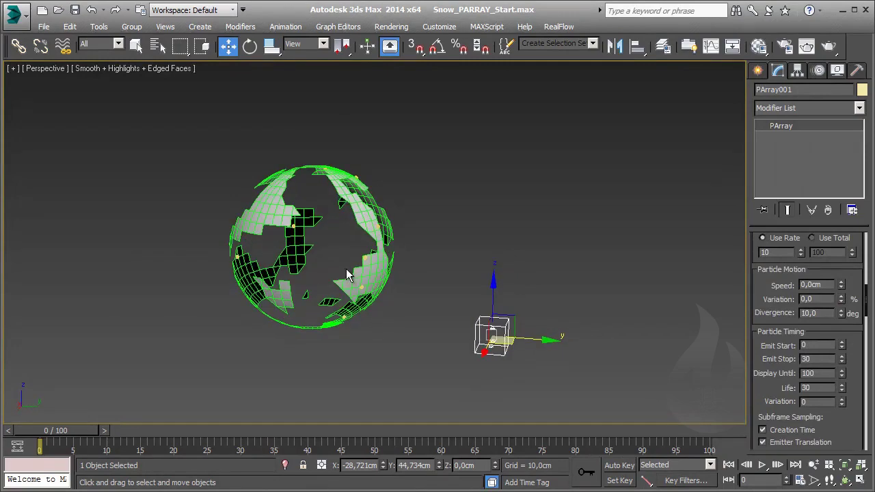
pyautogui.scroll(2, 347, 273)
pyautogui.scroll(2, 361, 264)
pyautogui.scroll(2, 401, 248)
pyautogui.scroll(-5, 460, 226)
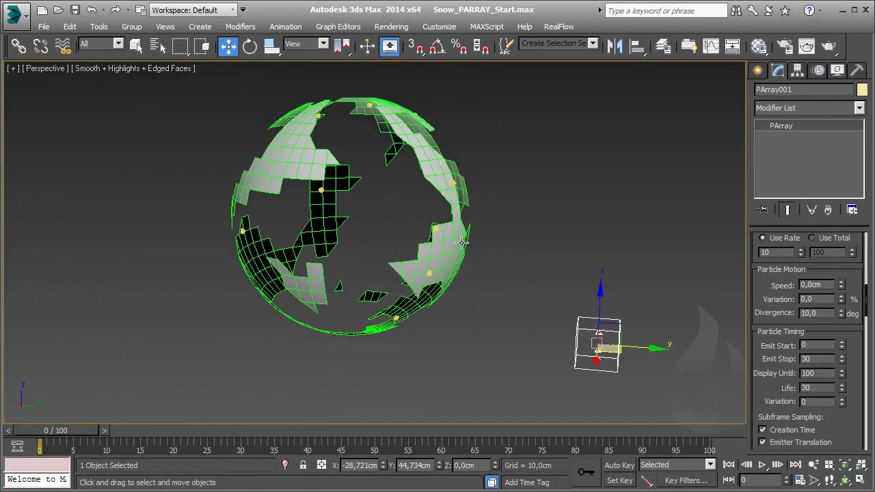
pyautogui.moveTo(397, 248)
pyautogui.keyDown('alt'); pyautogui.mouseDown(button='middle')
pyautogui.moveTo(397, 214)
pyautogui.moveTo(418, 194)
pyautogui.moveTo(405, 196)
pyautogui.mouseUp(button='middle'); pyautogui.keyUp('alt')
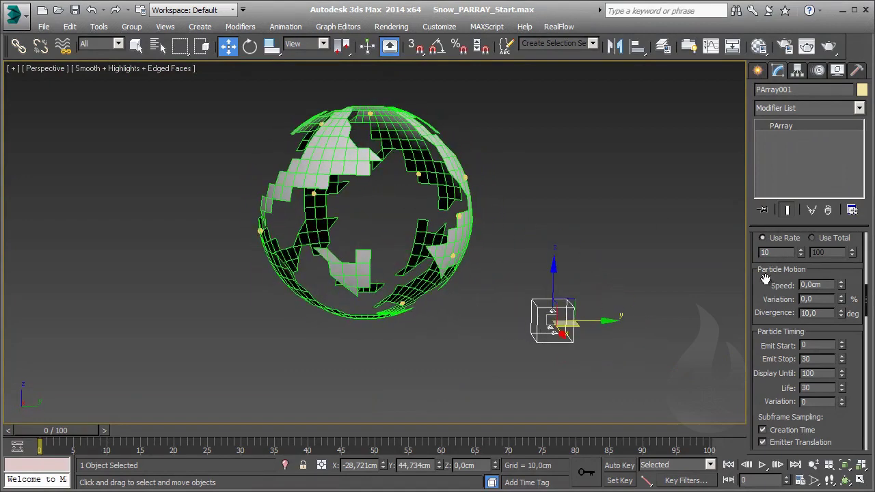
pyautogui.moveTo(766, 278); pyautogui.dragTo(770, 407)
pyautogui.scroll(3, 772, 403)
pyautogui.scroll(3, 779, 399)
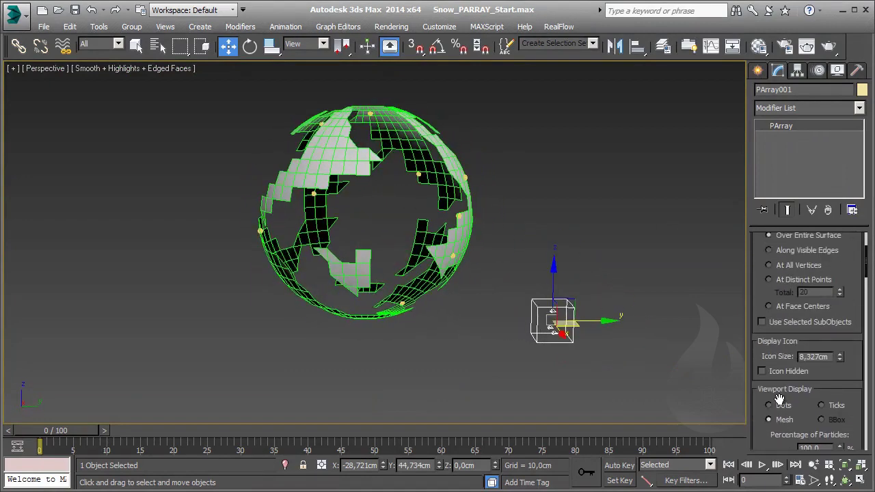
pyautogui.scroll(4, 779, 399)
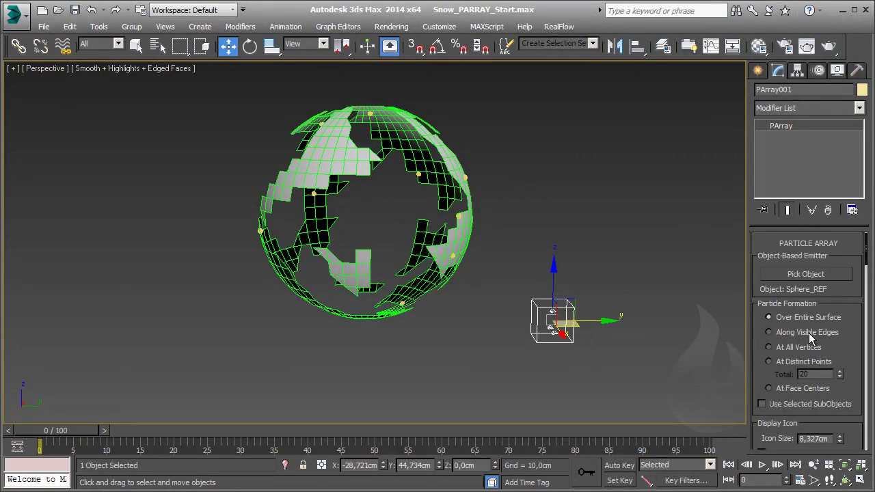
pyautogui.scroll(-3, 752, 381)
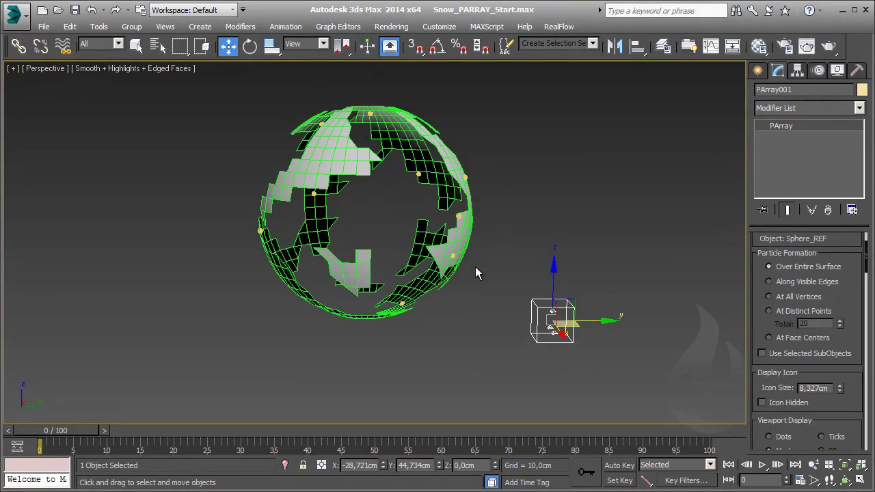
pyautogui.scroll(-2, 760, 308)
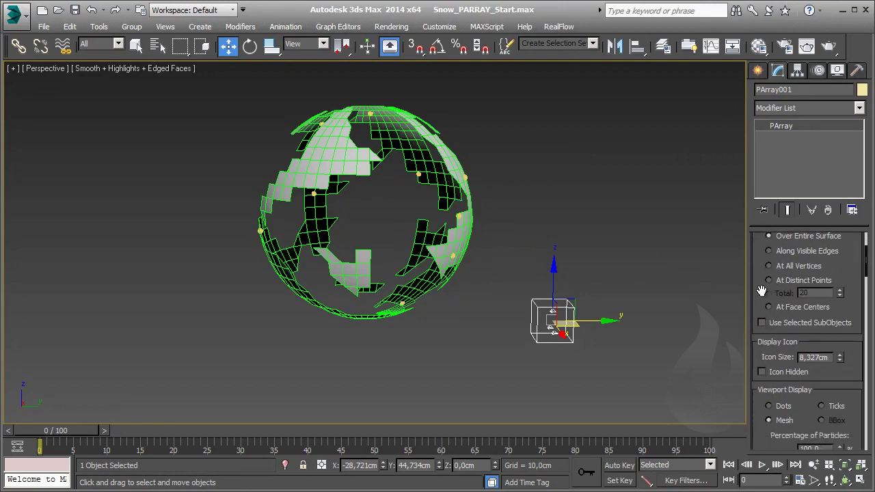
pyautogui.scroll(-2, 761, 304)
pyautogui.scroll(-2, 763, 300)
pyautogui.scroll(-2, 765, 300)
# Step: Switch particle quantity to Use Total with 500 particles
pyautogui.click(764, 296)
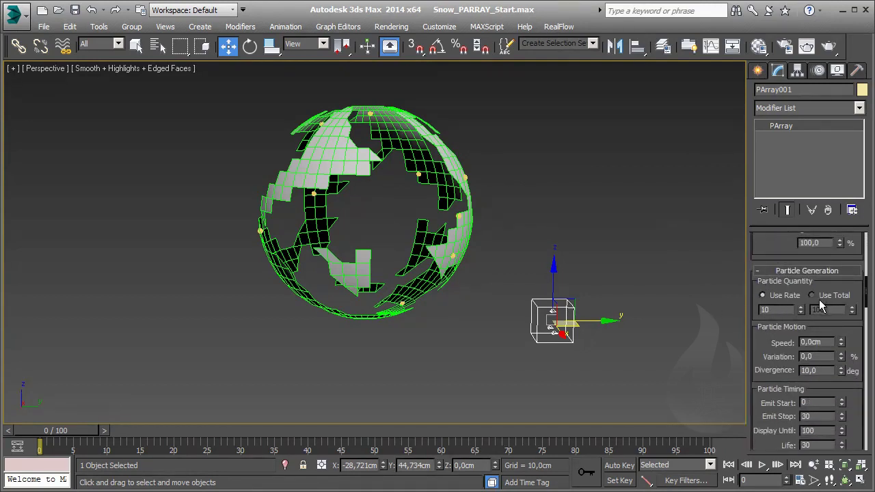
pyautogui.click(819, 299)
pyautogui.doubleClick(822, 310)
pyautogui.write('1')
pyautogui.press('Return')
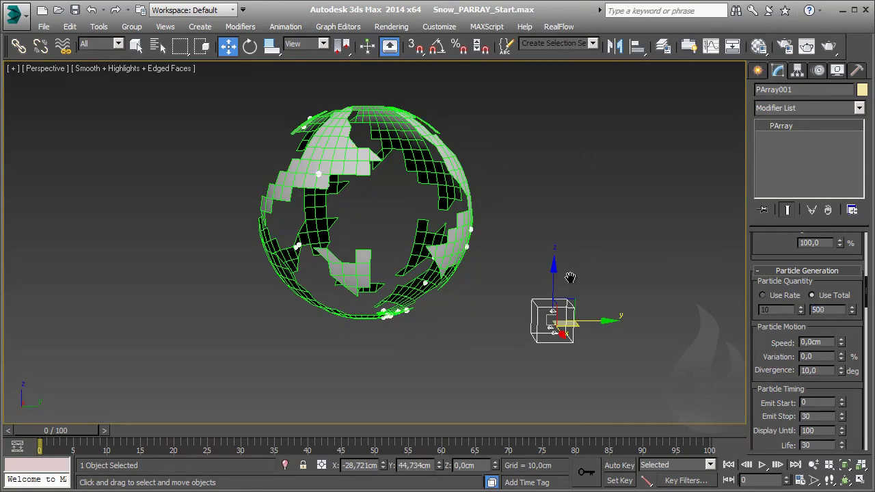
# Step: Reset Emit Stop to 0 so all particles appear at frame 0, then orbit to inspect
pyautogui.scroll(2, 570, 277)
pyautogui.scroll(2, 521, 288)
pyautogui.scroll(1, 522, 288)
pyautogui.scroll(-3, 830, 352)
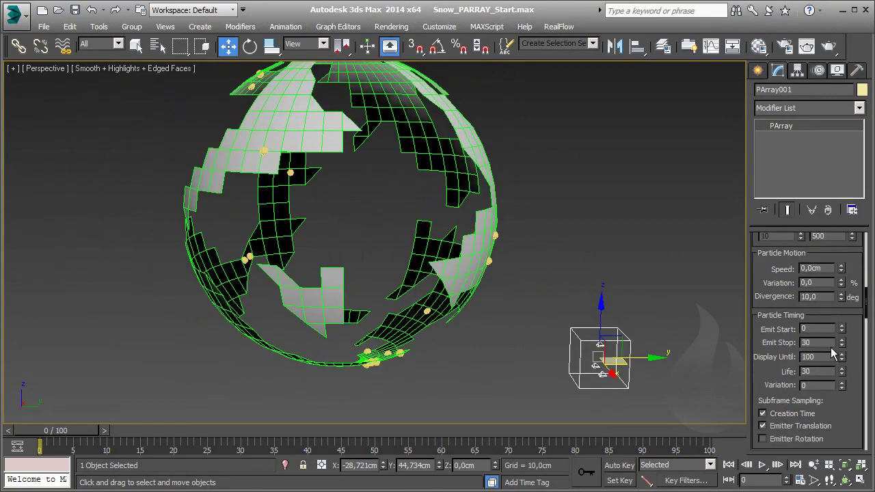
pyautogui.rightClick(845, 341)
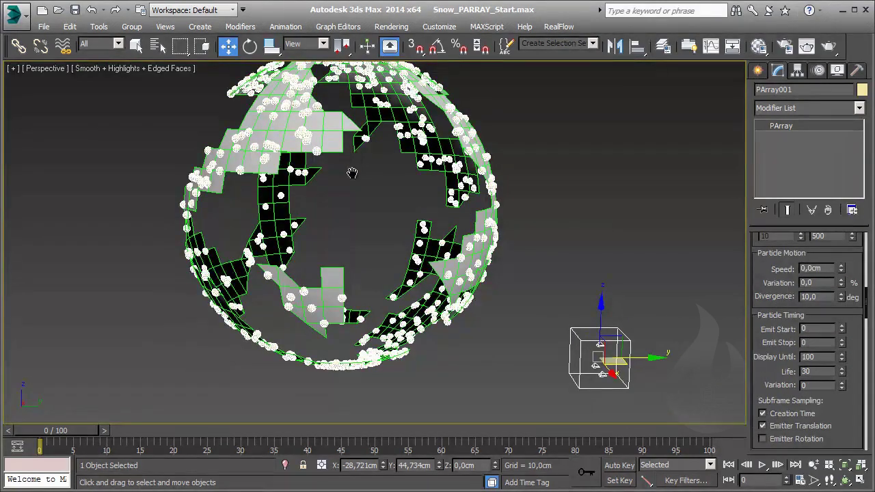
pyautogui.moveTo(371, 200); pyautogui.dragTo(420, 240, button='middle')
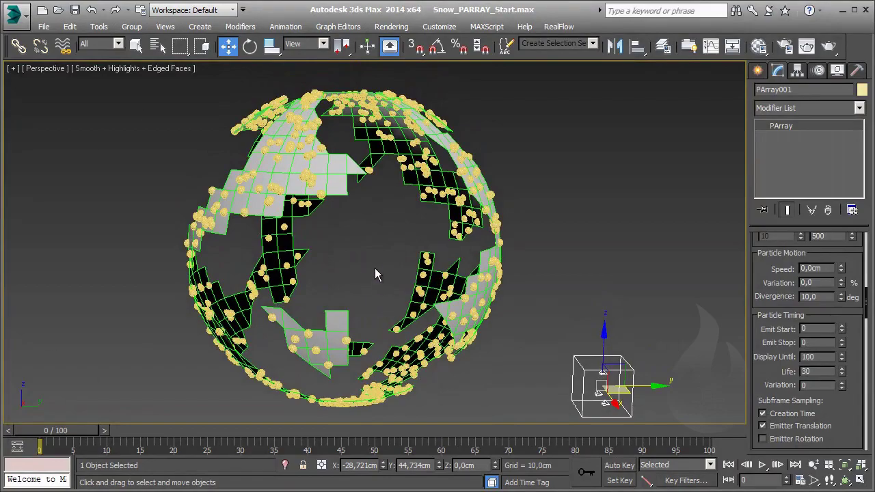
pyautogui.moveTo(375, 274)
pyautogui.keyDown('alt'); pyautogui.mouseDown(button='middle')
pyautogui.moveTo(322, 293)
pyautogui.moveTo(342, 280)
pyautogui.moveTo(355, 294)
pyautogui.moveTo(390, 282)
pyautogui.moveTo(488, 345)
pyautogui.mouseUp(button='middle'); pyautogui.keyUp('alt')
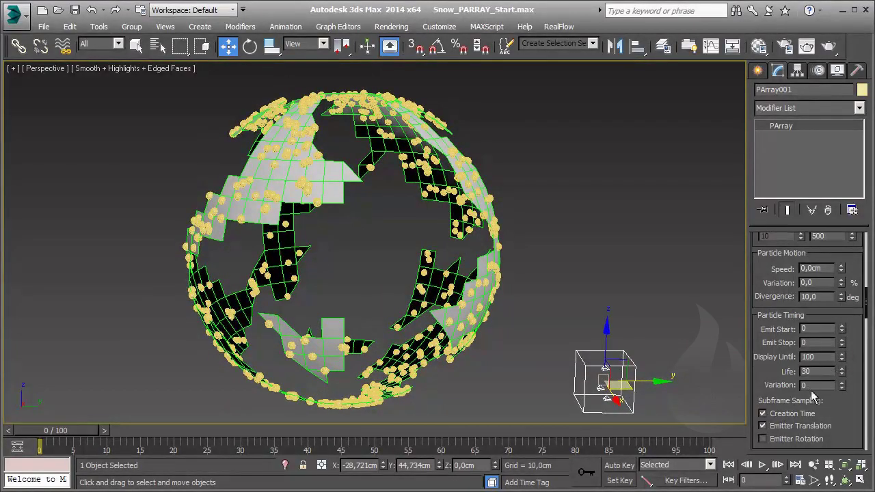
# Step: Set particle Size to 40 cm and Variation to 50%
pyautogui.scroll(2, 762, 380)
pyautogui.scroll(1, 775, 321)
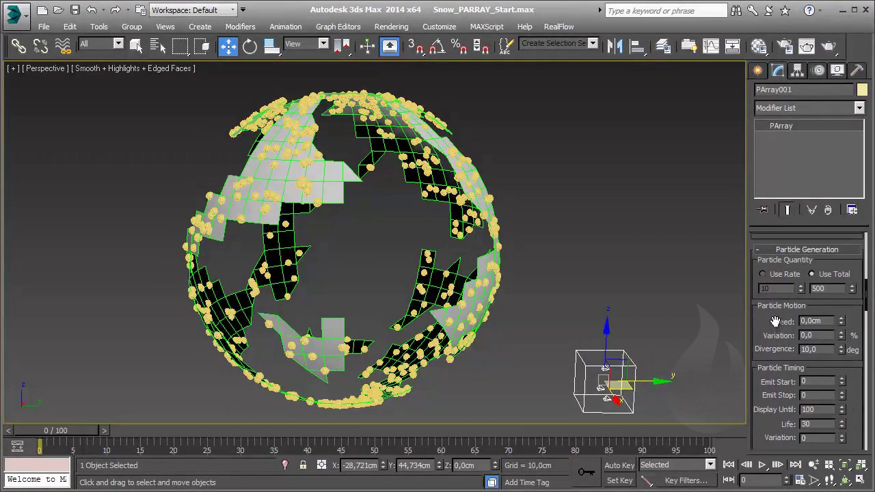
pyautogui.scroll(-1, 776, 321)
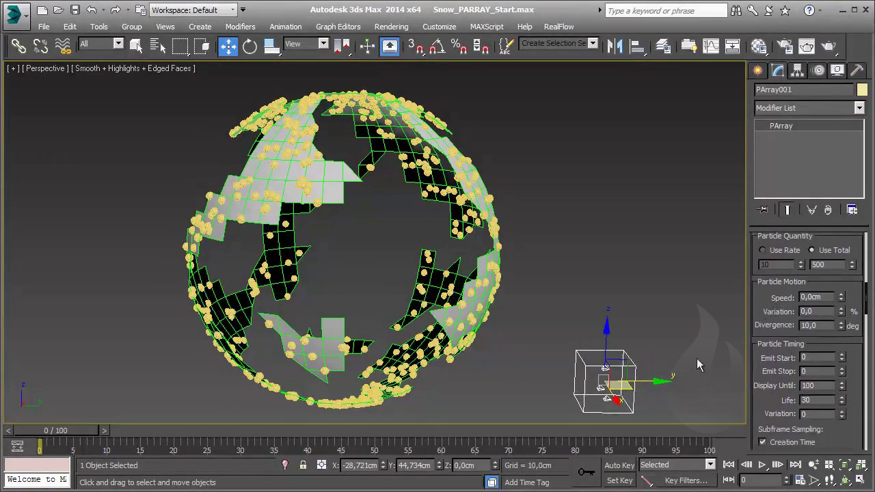
pyautogui.scroll(-5, 766, 358)
pyautogui.scroll(-3, 794, 322)
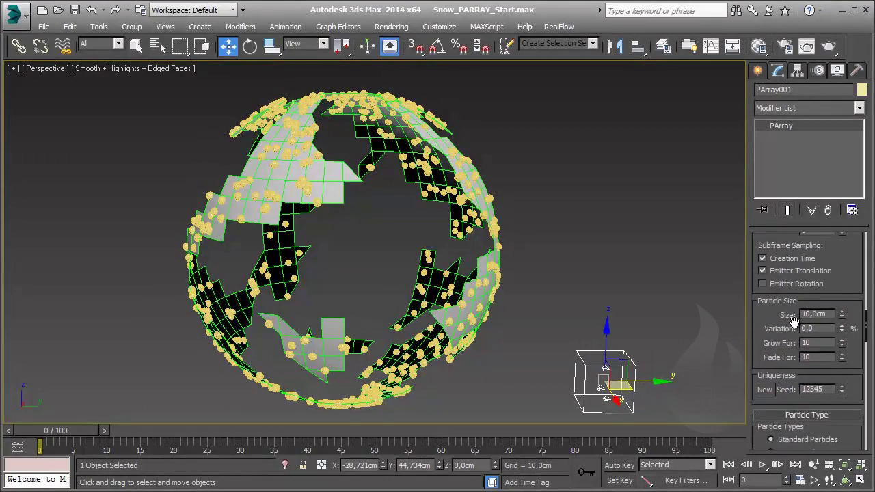
pyautogui.click(841, 317)
pyautogui.write('20')
pyautogui.press('Return')
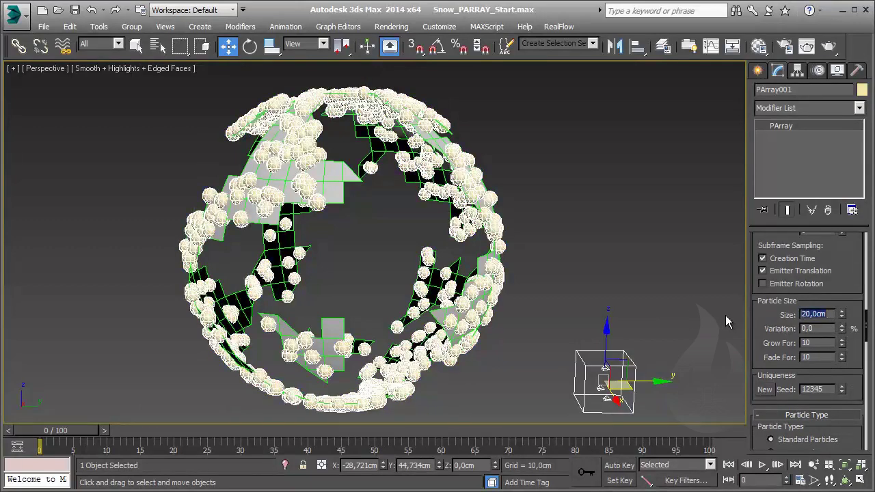
pyautogui.write('50')
pyautogui.press('Return')
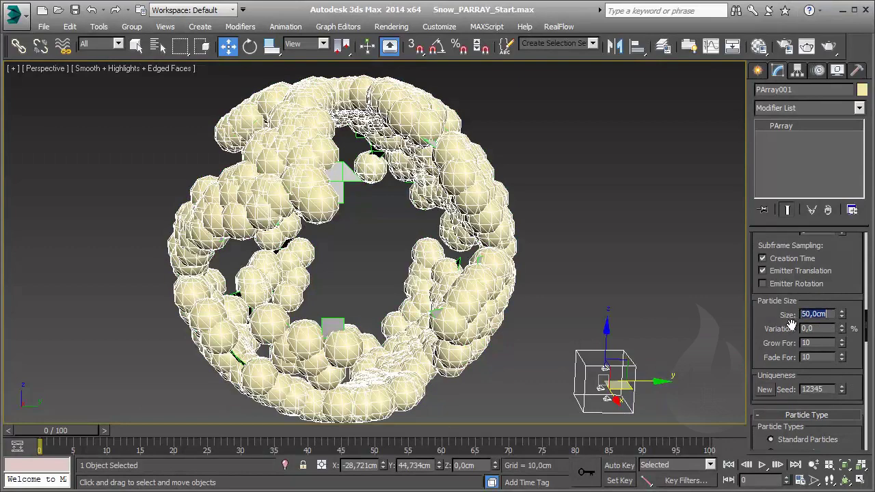
pyautogui.write('20')
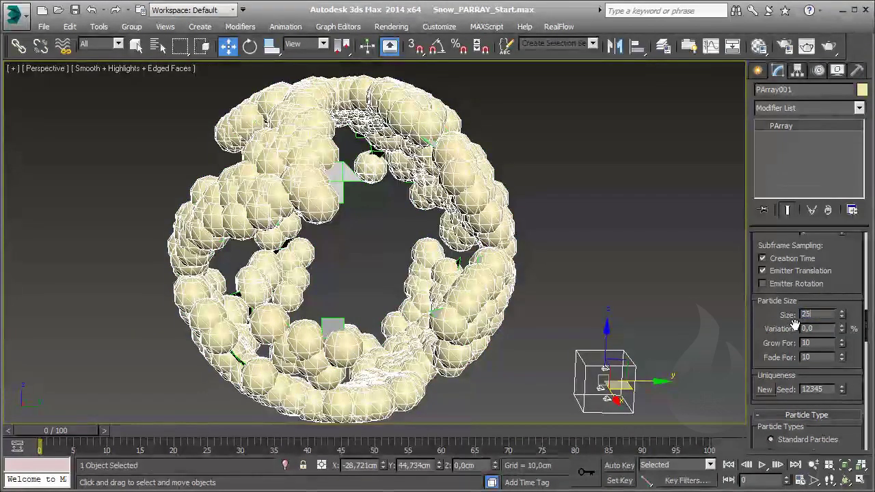
pyautogui.press('Return')
pyautogui.press('Tab')
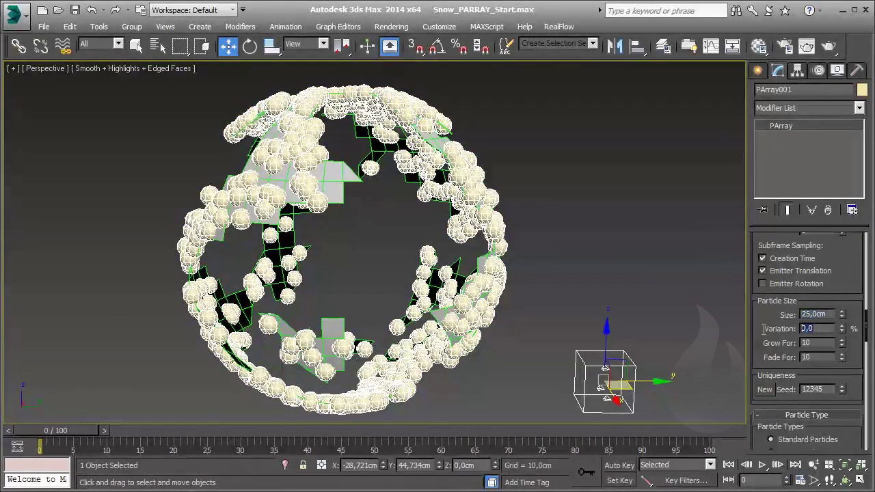
pyautogui.write('25')
pyautogui.press('Return')
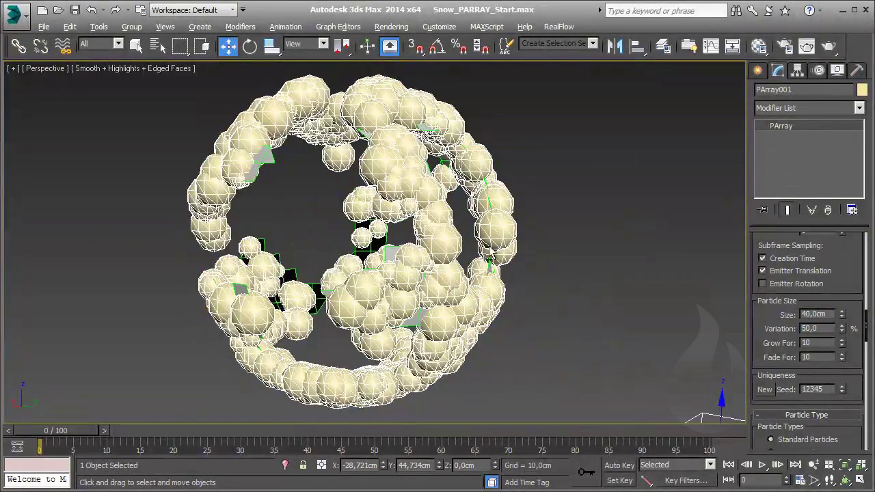
# Step: Orbit and scroll to inspect the large, uneven particle clumps around the sphere
pyautogui.keyDown('alt'); pyautogui.moveTo(490, 253); pyautogui.dragTo(814, 298, button='middle'); pyautogui.keyUp('alt')
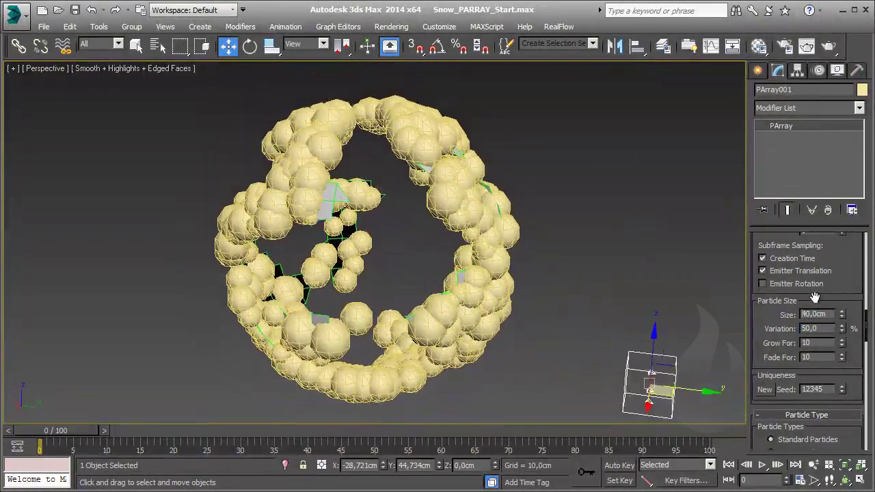
pyautogui.moveTo(767, 333); pyautogui.dragTo(772, 251)
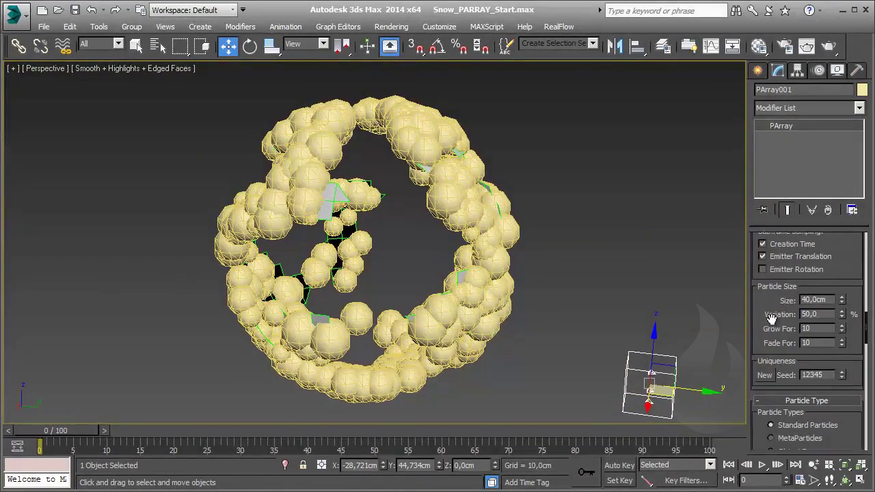
pyautogui.scroll(-3, 778, 283)
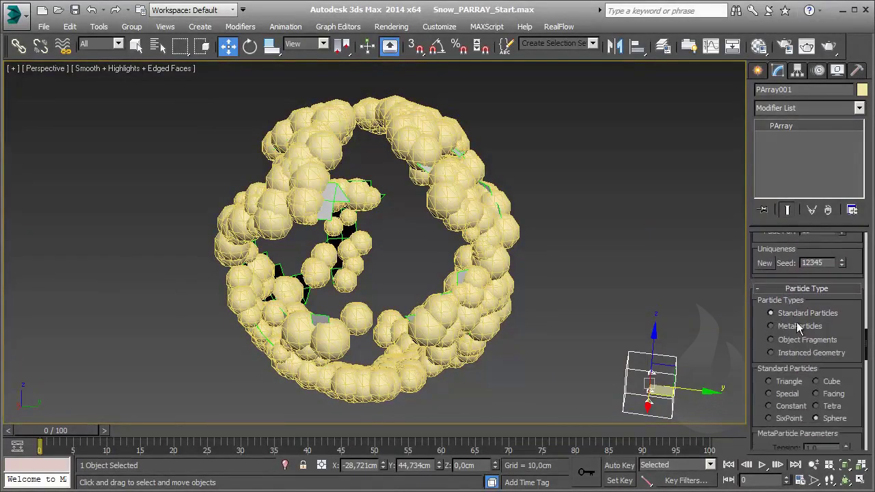
pyautogui.scroll(2, 799, 333)
pyautogui.scroll(3, 798, 333)
pyautogui.scroll(3, 796, 332)
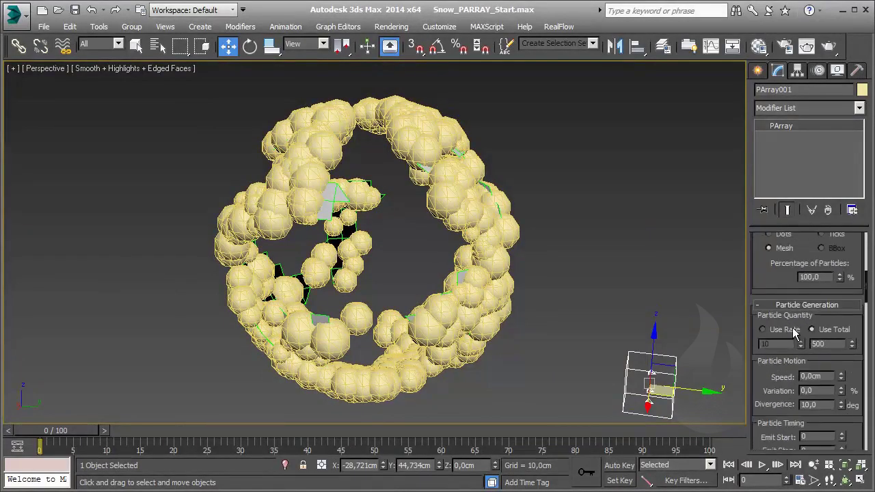
pyautogui.scroll(5, 795, 333)
pyautogui.scroll(3, 793, 330)
# Step: Deselect the particles and drag out a Compound Objects BlobMesh beside the particle emitter
pyautogui.click(517, 256)
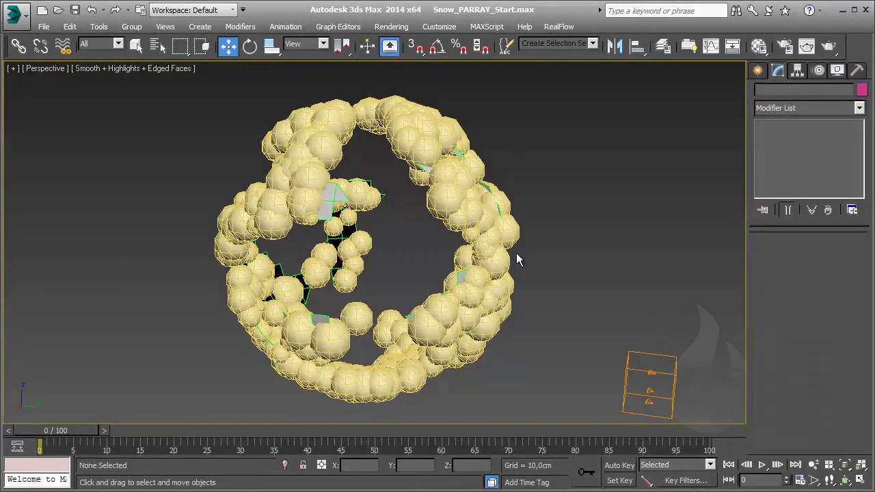
pyautogui.keyDown('alt'); pyautogui.moveTo(516, 258); pyautogui.dragTo(445, 211, button='middle'); pyautogui.keyUp('alt')
pyautogui.click(758, 71)
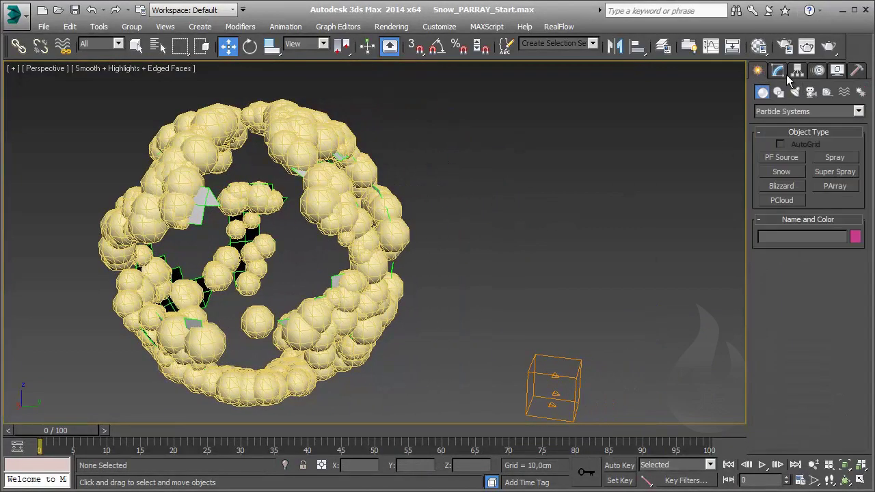
pyautogui.click(785, 112)
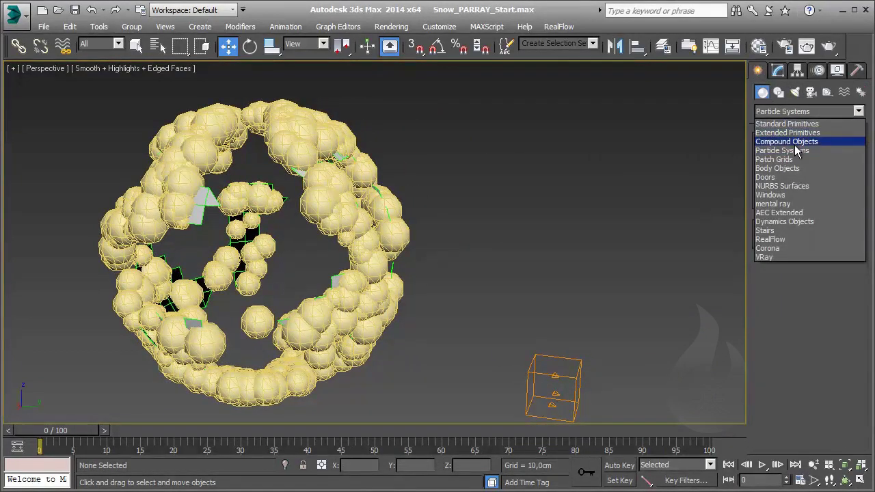
pyautogui.click(793, 142)
pyautogui.click(788, 186)
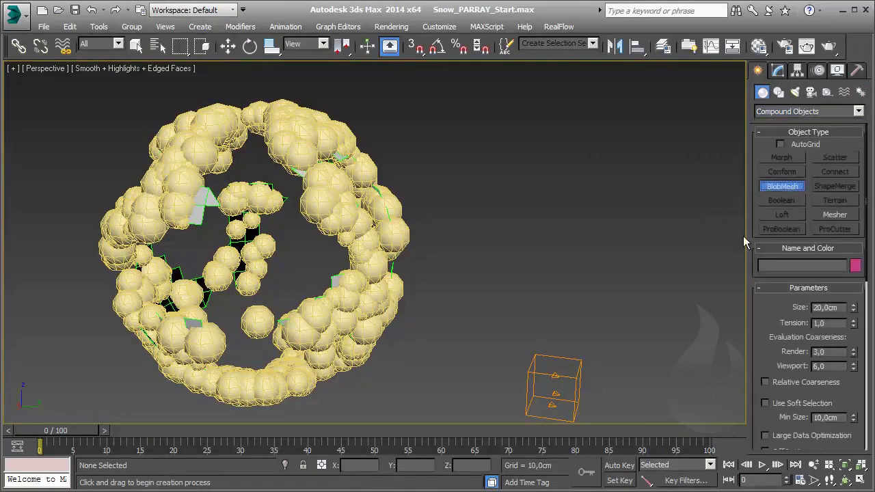
pyautogui.moveTo(445, 292); pyautogui.dragTo(447, 252, button='middle')
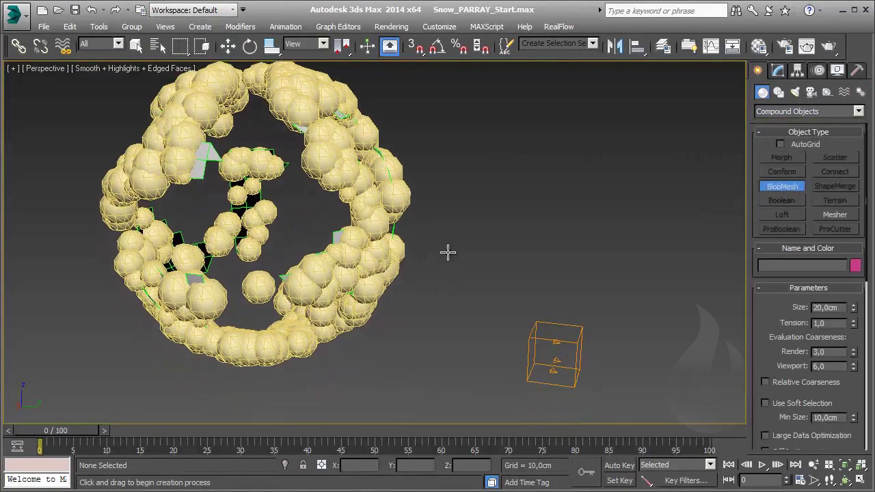
pyautogui.moveTo(629, 398); pyautogui.dragTo(634, 336)
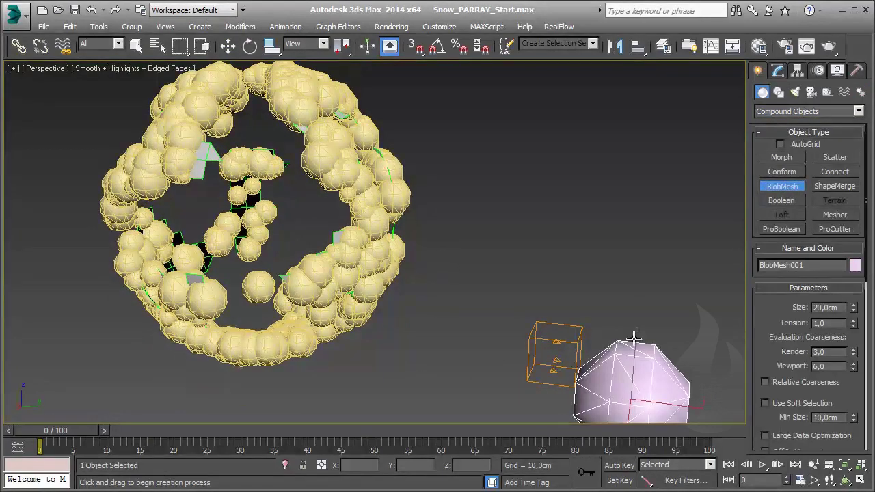
pyautogui.click(779, 71)
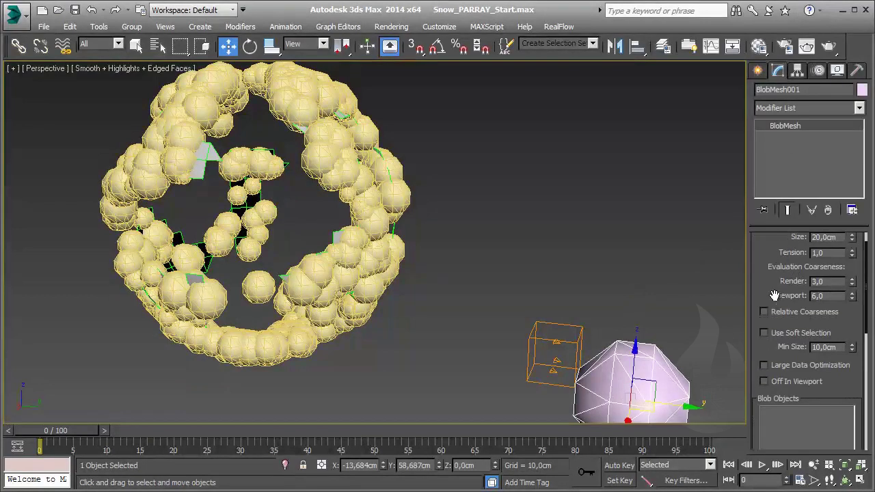
# Step: Pick PArray001 as BlobMesh001's blob object so blobs wrap the particle clumps
pyautogui.scroll(-4, 780, 287)
pyautogui.scroll(-1, 779, 304)
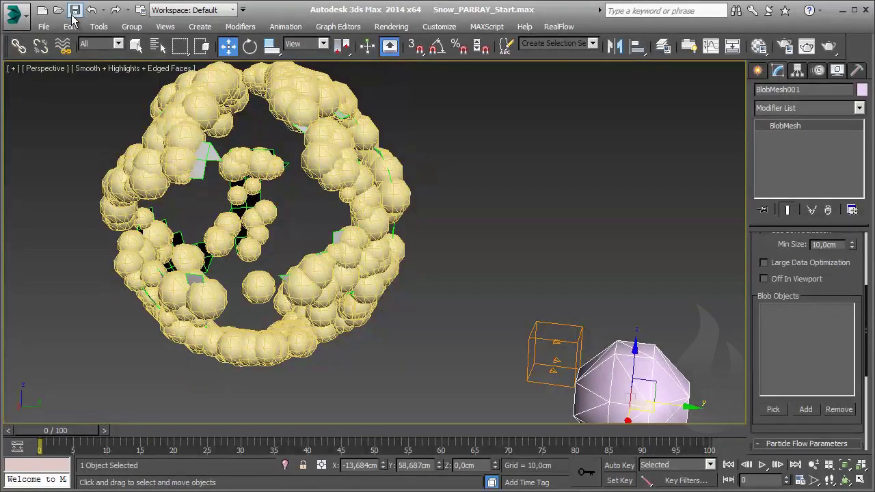
pyautogui.click(785, 408)
pyautogui.click(565, 341)
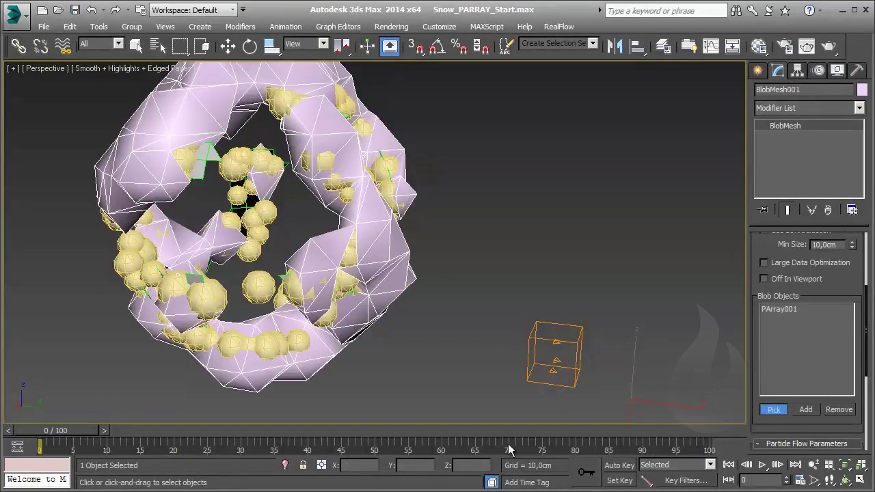
pyautogui.moveTo(460, 192)
pyautogui.keyDown('alt'); pyautogui.mouseDown(button='middle')
pyautogui.moveTo(459, 221)
pyautogui.moveTo(540, 267)
pyautogui.mouseUp(button='middle'); pyautogui.keyUp('alt')
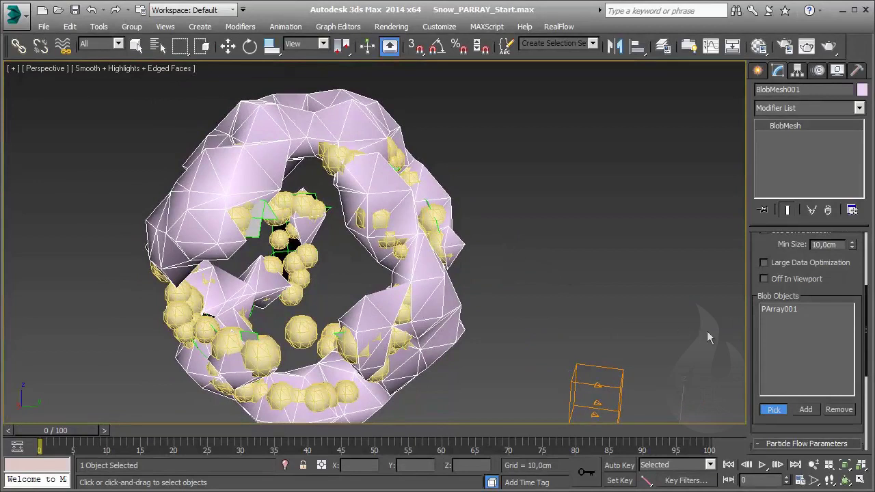
pyautogui.click(778, 411)
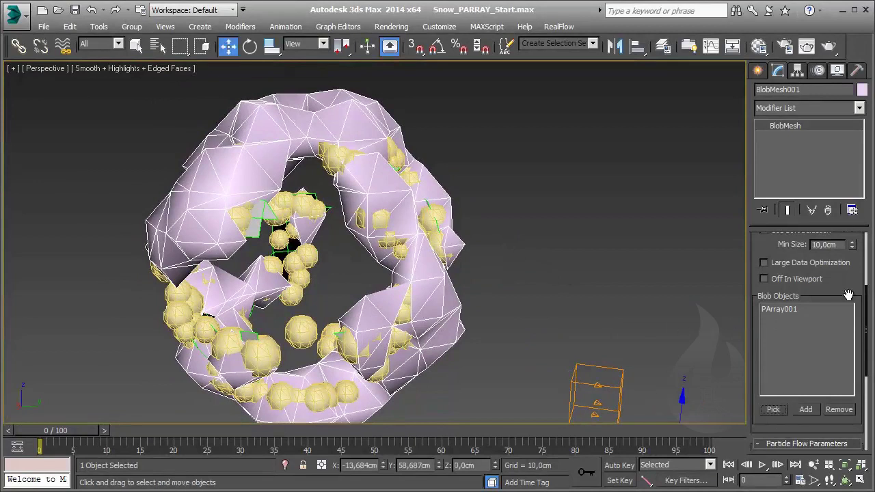
pyautogui.moveTo(848, 294); pyautogui.dragTo(840, 400)
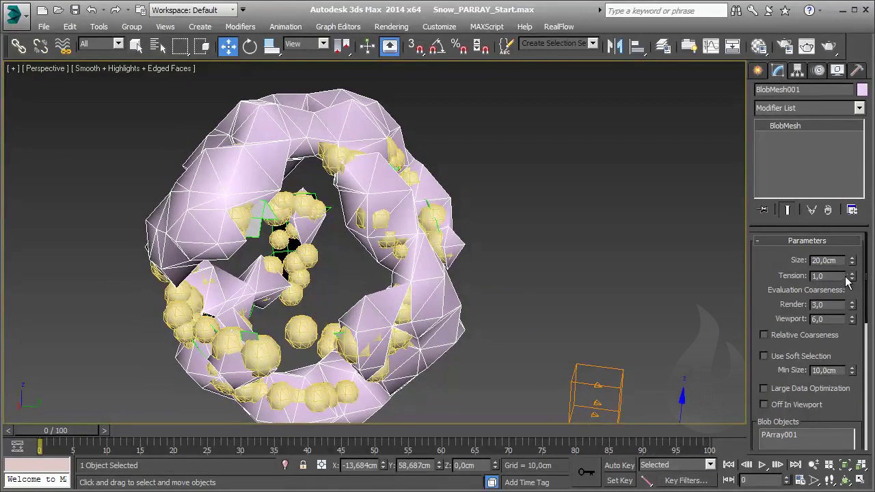
# Step: Set BlobMesh001's Tension to 0,01 and Viewport coarseness to 1,0, then recentre the view
pyautogui.moveTo(853, 278); pyautogui.dragTo(854, 286)
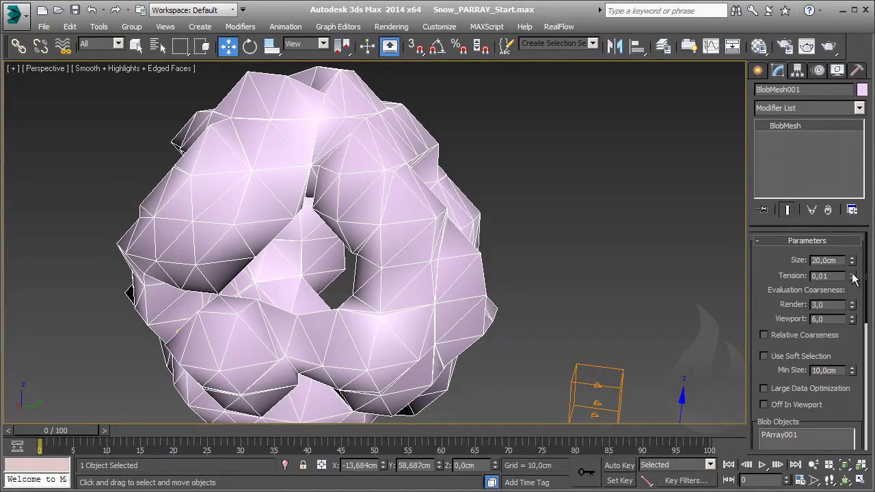
pyautogui.moveTo(852, 319); pyautogui.dragTo(859, 354)
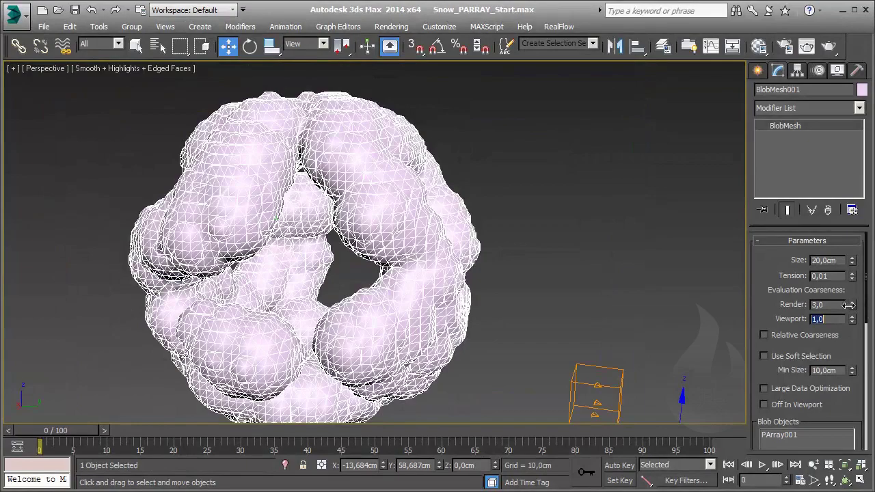
pyautogui.moveTo(482, 182); pyautogui.dragTo(480, 197, button='middle')
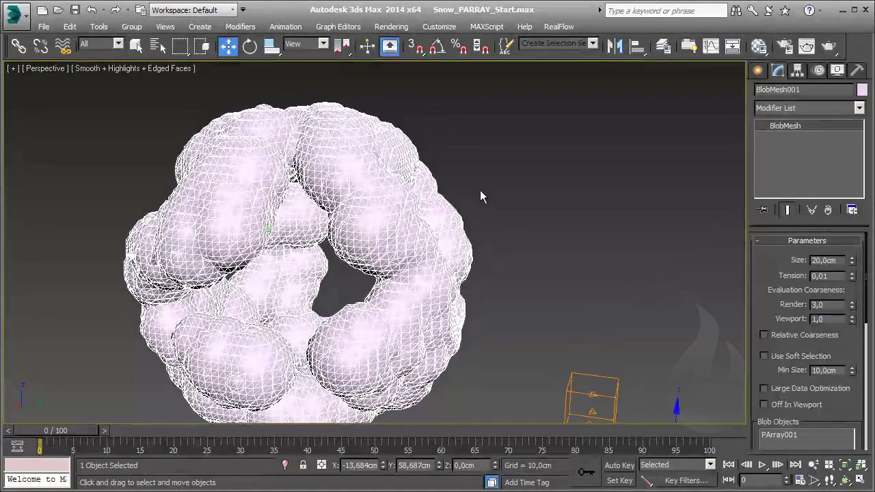
pyautogui.scroll(1, 312, 185)
pyautogui.scroll(3, 397, 180)
pyautogui.scroll(2, 357, 211)
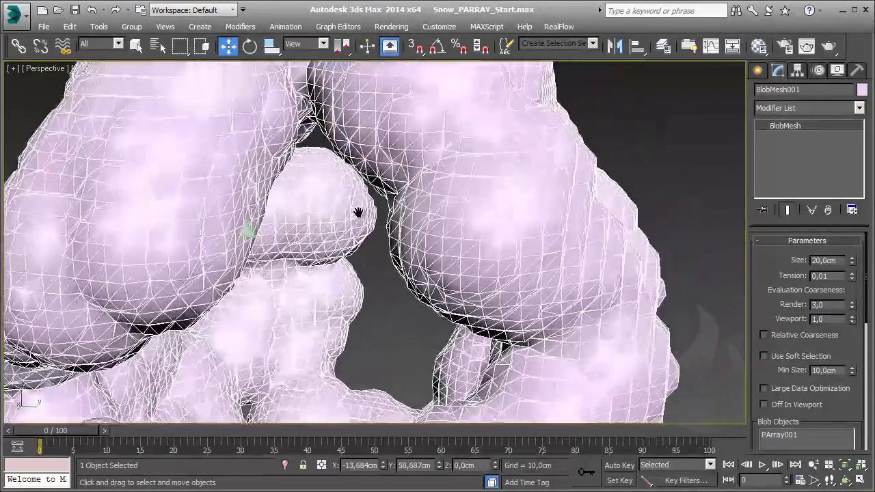
pyautogui.scroll(1, 350, 257)
pyautogui.scroll(-1, 350, 257)
pyautogui.scroll(-1, 356, 260)
pyautogui.scroll(-1, 369, 262)
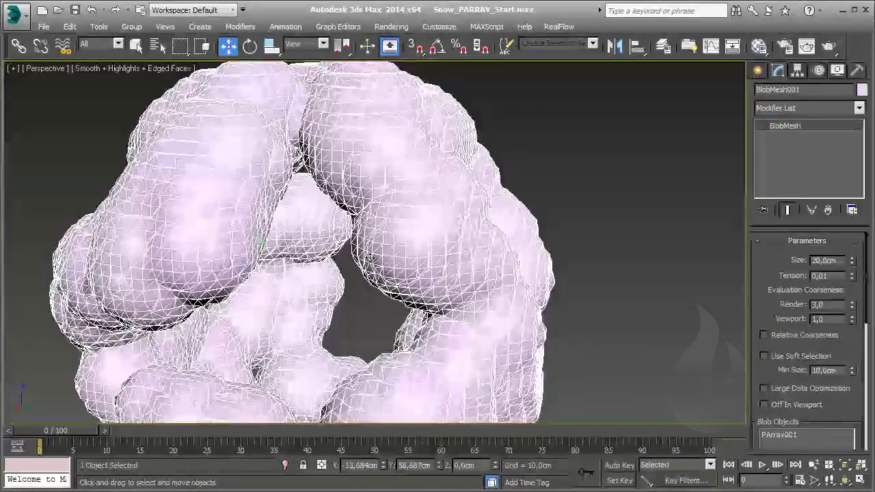
pyautogui.scroll(-2, 383, 205)
pyautogui.scroll(-5, 385, 162)
pyautogui.moveTo(375, 219); pyautogui.dragTo(375, 239, button='middle')
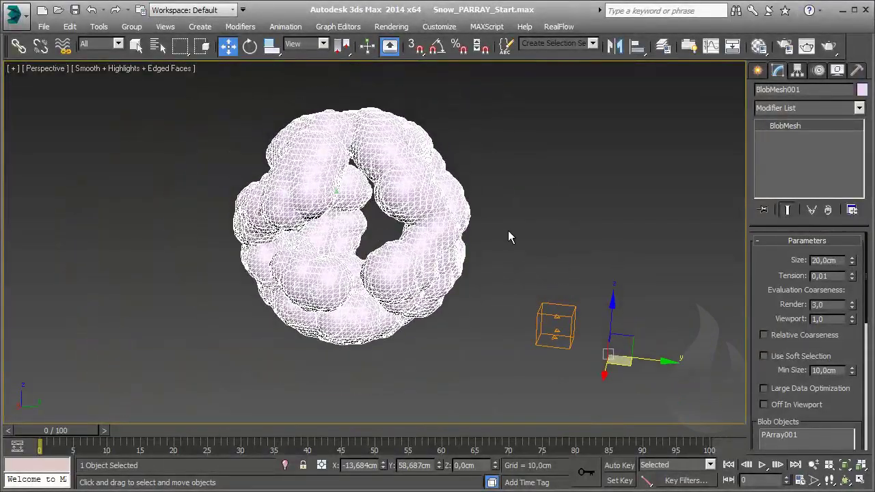
# Step: Convert BlobMesh001 to an Editable Poly via Convert To, then reselect it
pyautogui.rightClick(380, 160)
pyautogui.moveTo(445, 285)
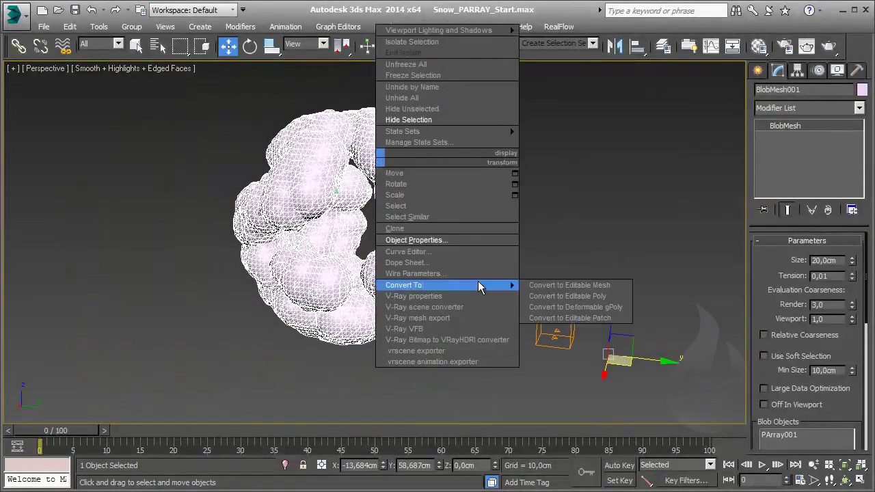
pyautogui.click(594, 300)
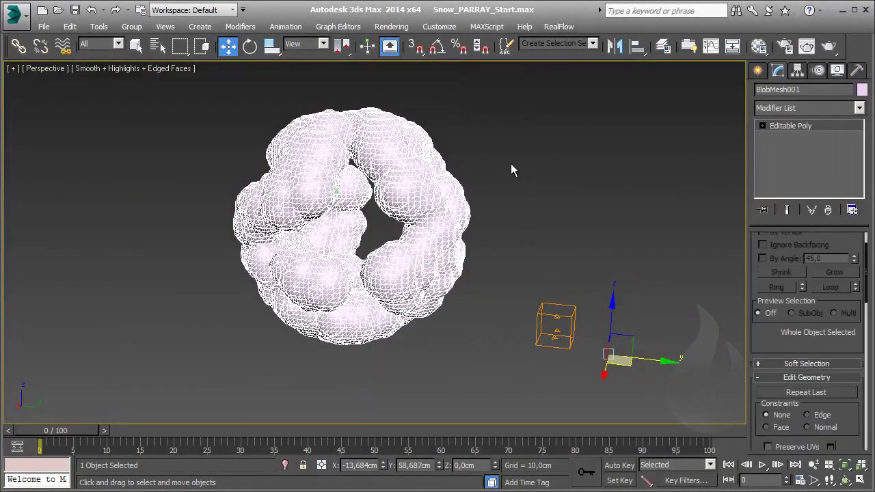
pyautogui.click(511, 163)
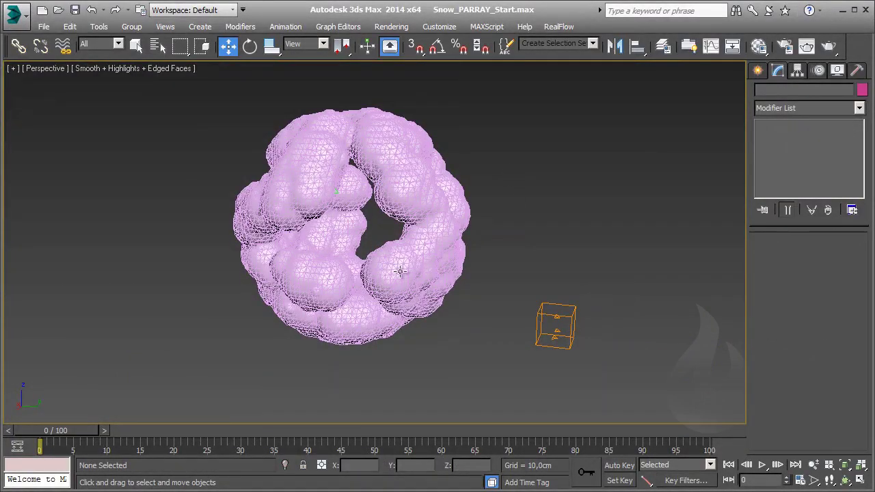
pyautogui.click(328, 172)
pyautogui.click(565, 196)
pyautogui.click(409, 165)
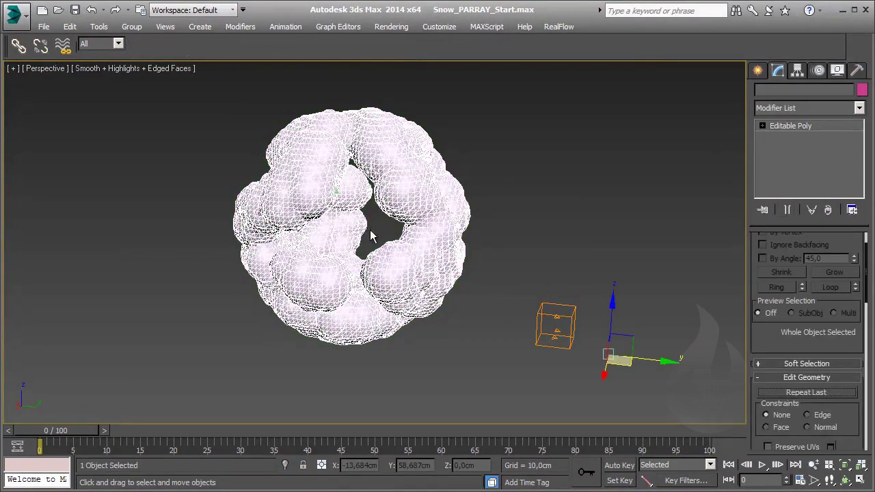
pyautogui.click(805, 107)
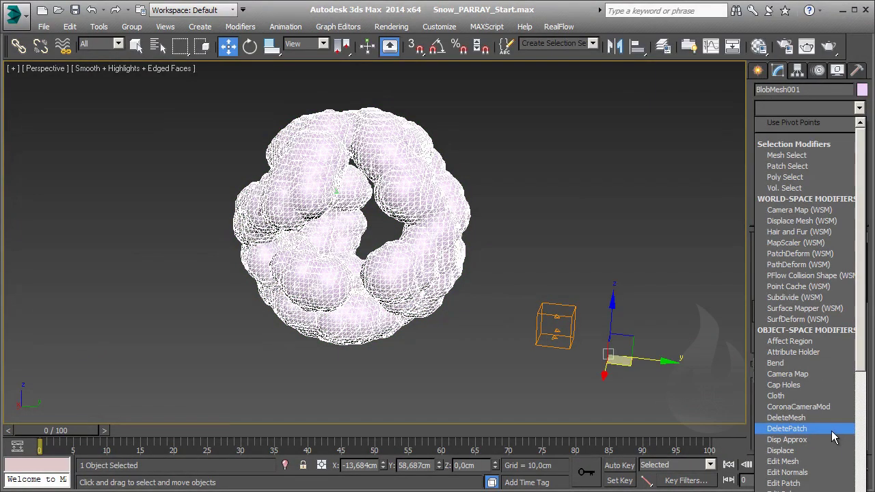
# Step: Add a Relax modifier to the blob with Relax Value 1,0
pyautogui.scroll(-2, 828, 424)
pyautogui.scroll(-2, 820, 407)
pyautogui.scroll(-1, 818, 397)
pyautogui.scroll(-1, 814, 383)
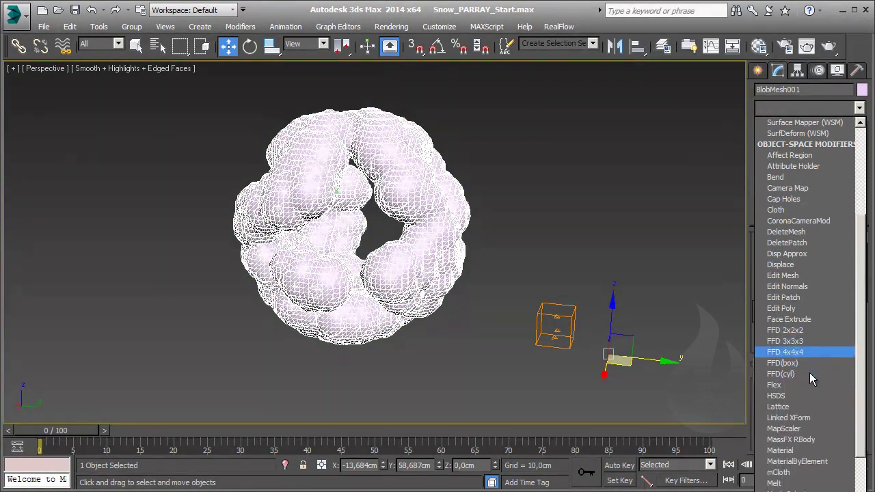
pyautogui.scroll(-5, 810, 373)
pyautogui.scroll(-7, 808, 370)
pyautogui.scroll(-2, 807, 370)
pyautogui.scroll(-1, 809, 376)
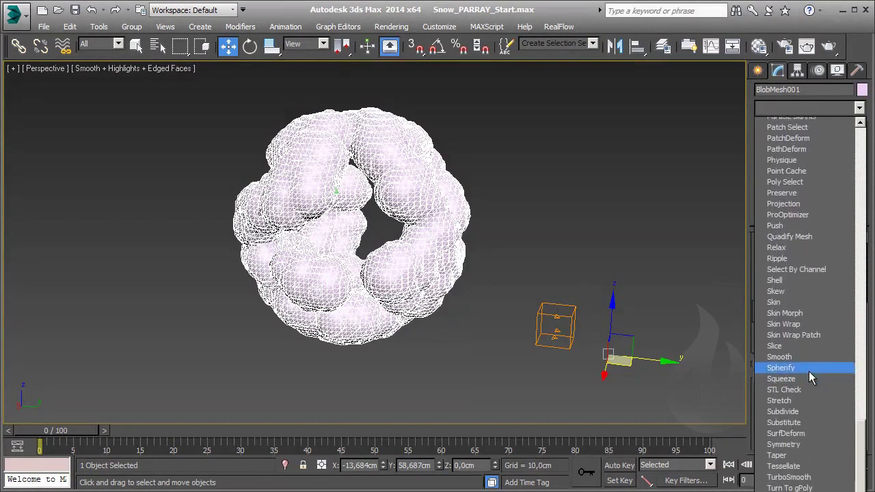
pyautogui.scroll(-1, 809, 372)
pyautogui.click(795, 238)
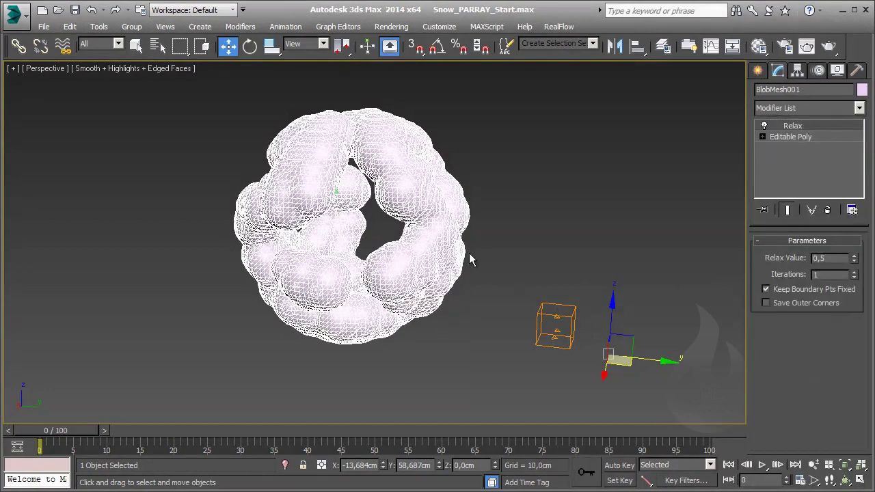
pyautogui.scroll(1, 488, 105)
pyautogui.scroll(5, 367, 195)
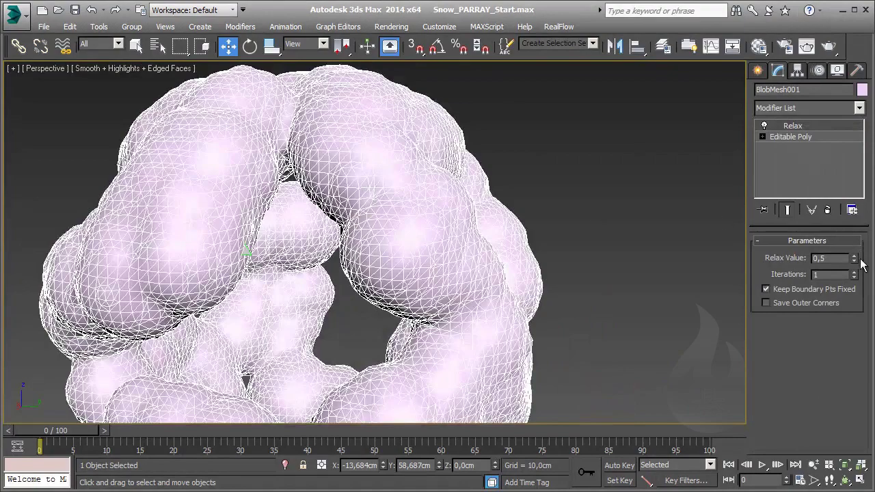
pyautogui.moveTo(854, 259); pyautogui.dragTo(856, 246)
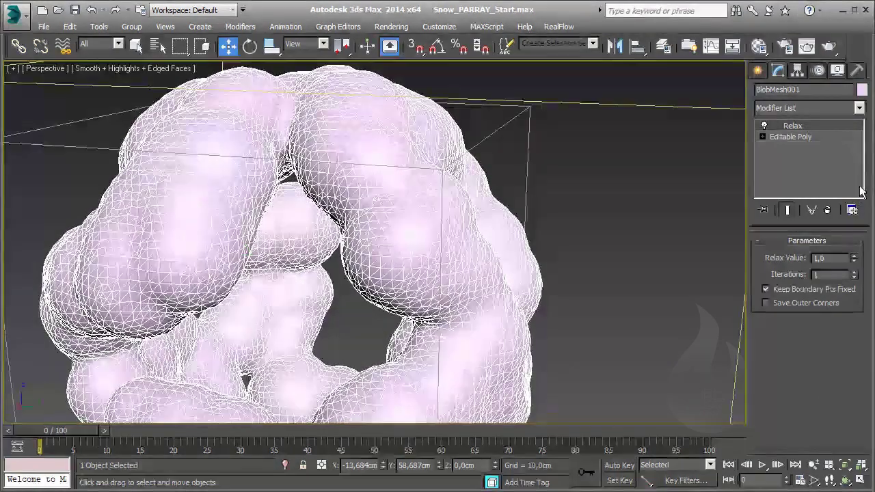
# Step: Browse the Modifier List down toward the Push modifier
pyautogui.click(816, 109)
pyautogui.scroll(-3, 807, 349)
pyautogui.scroll(-4, 807, 348)
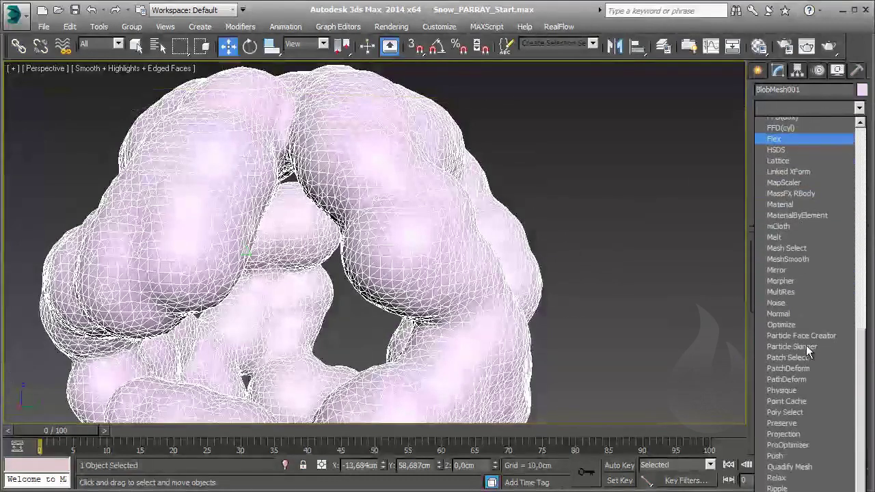
pyautogui.scroll(-4, 806, 345)
pyautogui.scroll(-3, 806, 345)
# Step: Add a Push modifier above Relax and set it to -1,57cm to thin the blobs
pyautogui.click(795, 221)
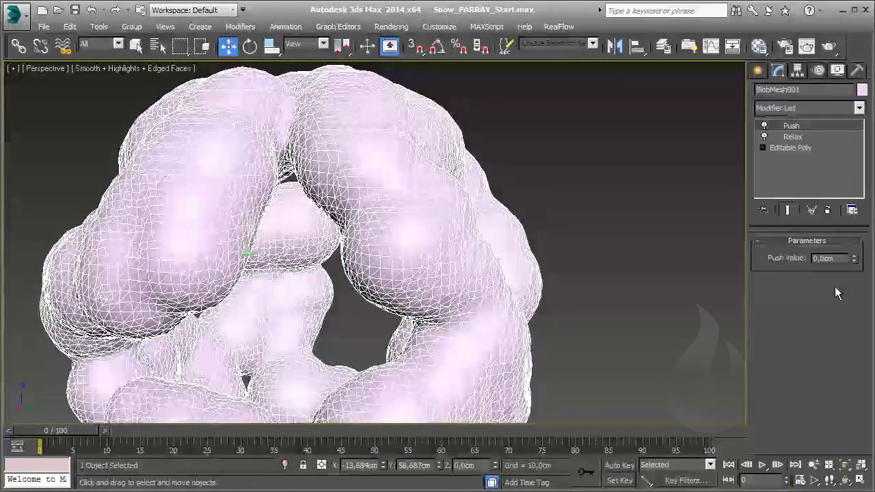
pyautogui.moveTo(857, 259); pyautogui.dragTo(860, 318)
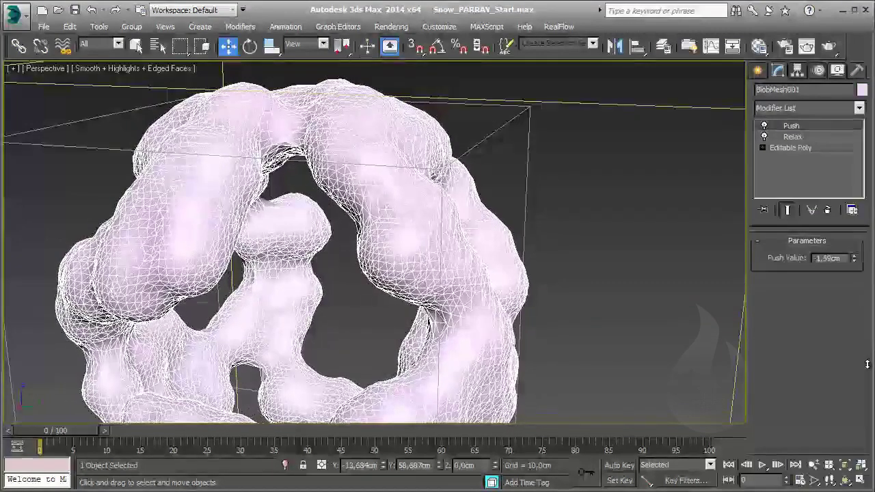
pyautogui.moveTo(862, 322)
pyautogui.mouseDown()
pyautogui.moveTo(870, 414)
pyautogui.moveTo(863, 279)
pyautogui.moveTo(873, 373)
pyautogui.moveTo(873, 364)
pyautogui.mouseUp()
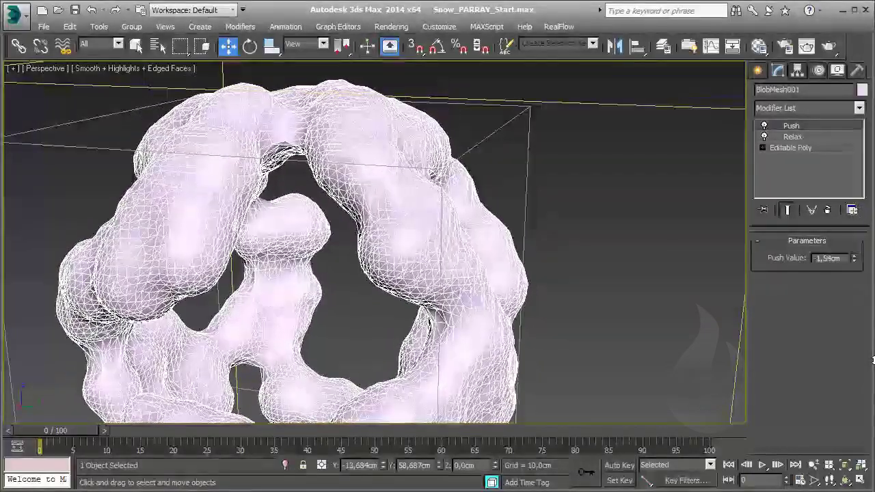
pyautogui.moveTo(506, 150); pyautogui.dragTo(557, 147, button='middle')
# Step: Copy the Relax modifier and paste it above Push, then inspect the blob
pyautogui.click(810, 136)
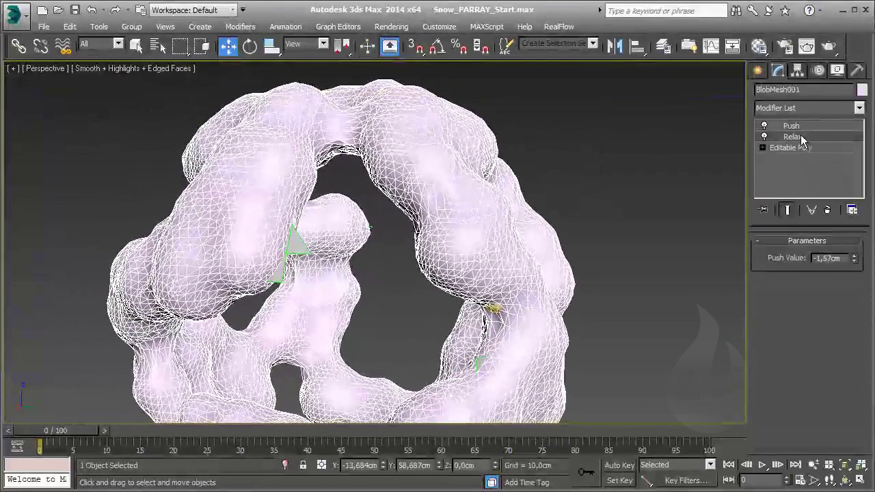
pyautogui.rightClick(809, 135)
pyautogui.click(787, 180)
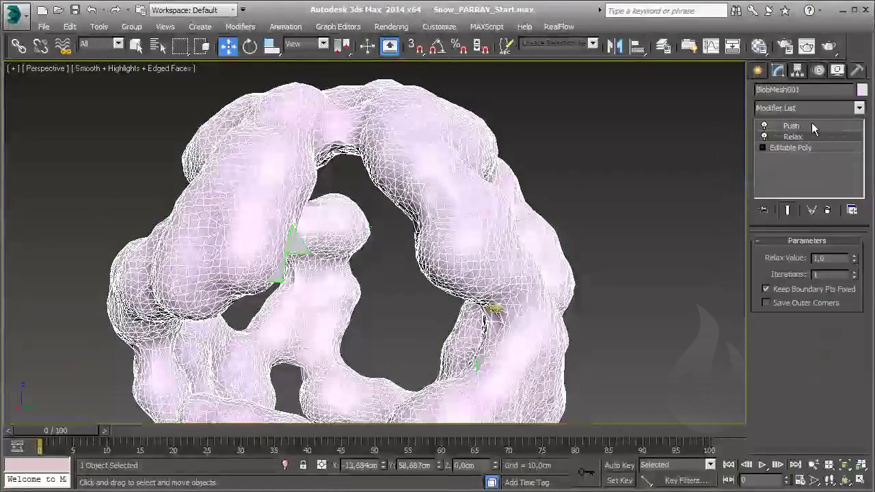
pyautogui.rightClick(812, 122)
pyautogui.click(800, 179)
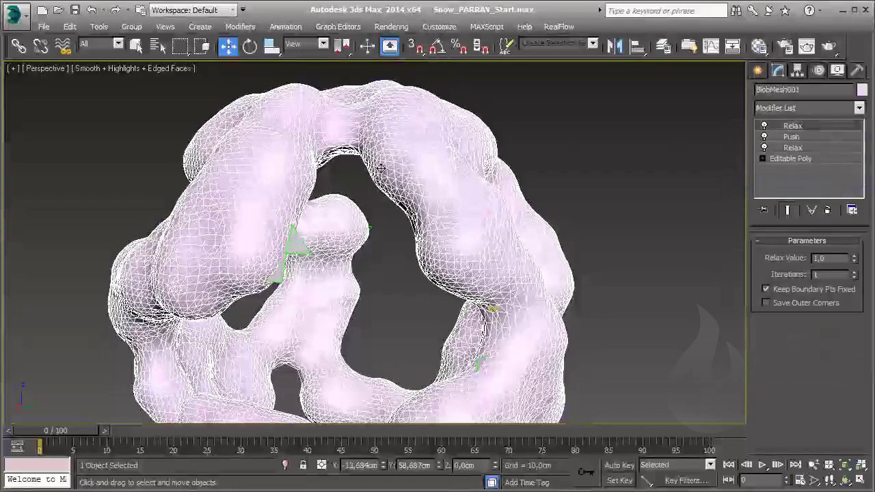
pyautogui.moveTo(381, 168)
pyautogui.keyDown('alt'); pyautogui.mouseDown(button='middle')
pyautogui.moveTo(532, 164)
pyautogui.moveTo(336, 180)
pyautogui.mouseUp(button='middle'); pyautogui.keyUp('alt')
pyautogui.scroll(4, 471, 150)
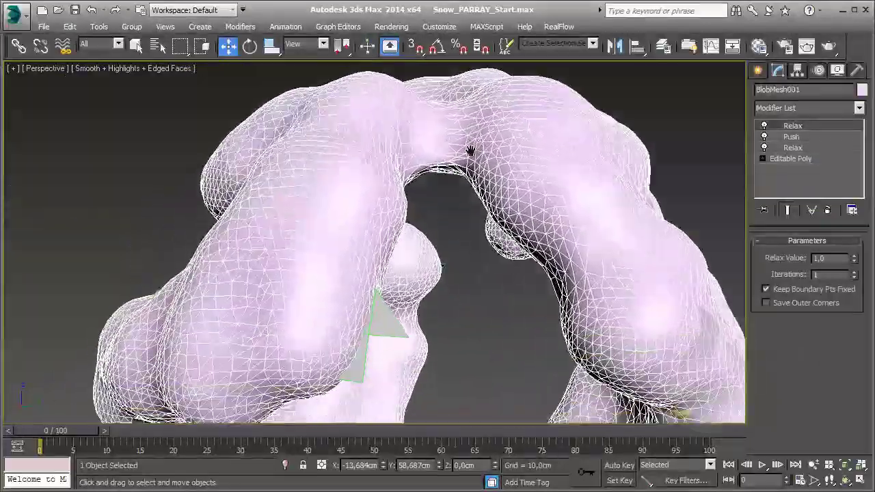
pyautogui.scroll(-2, 470, 150)
pyautogui.scroll(-2, 434, 235)
pyautogui.scroll(-2, 388, 230)
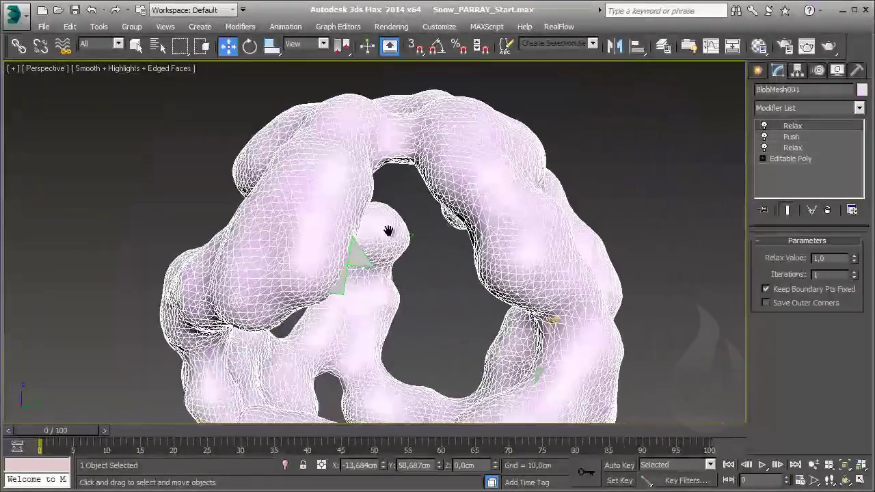
pyautogui.moveTo(388, 230); pyautogui.dragTo(385, 229, button='middle')
# Step: Add a TurboSmooth modifier with 1 iteration on top of BlobMesh001's stack
pyautogui.click(843, 109)
pyautogui.scroll(-2, 803, 444)
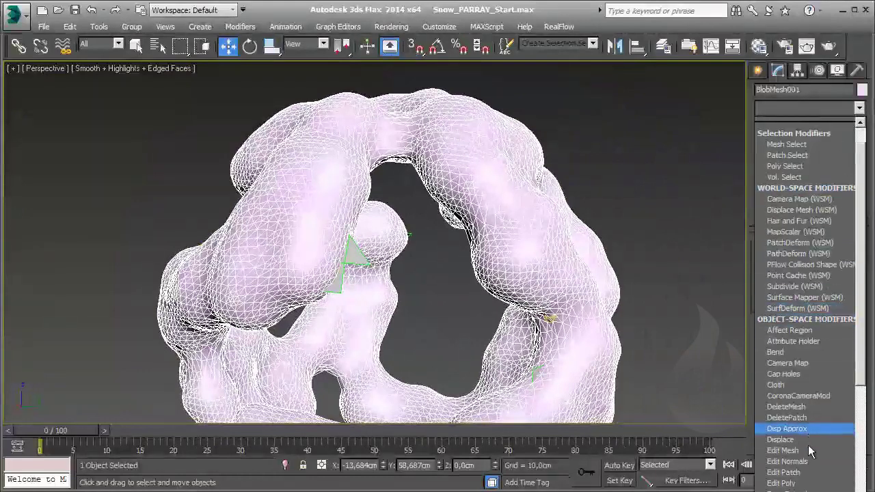
pyautogui.scroll(-4, 806, 479)
pyautogui.scroll(-2, 804, 485)
pyautogui.scroll(-2, 804, 485)
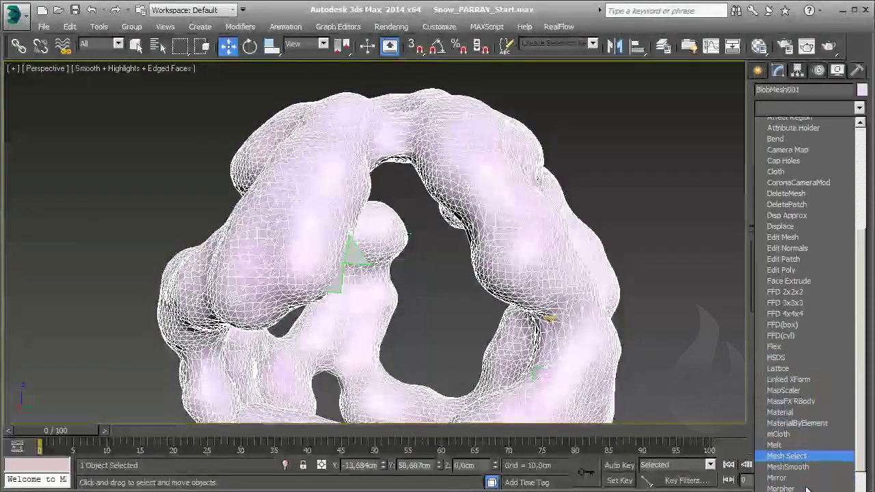
pyautogui.scroll(-2, 805, 485)
pyautogui.scroll(-2, 805, 486)
pyautogui.scroll(-2, 805, 484)
pyautogui.scroll(-3, 805, 484)
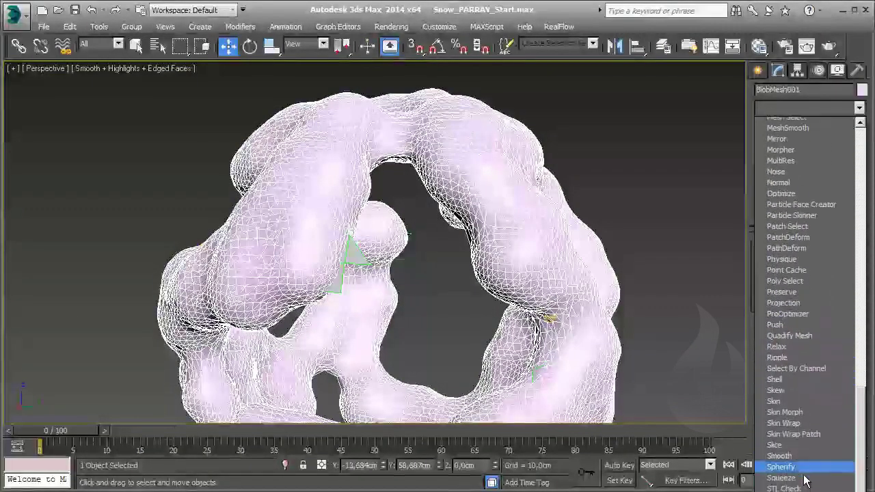
pyautogui.scroll(-3, 804, 484)
pyautogui.scroll(-1, 803, 483)
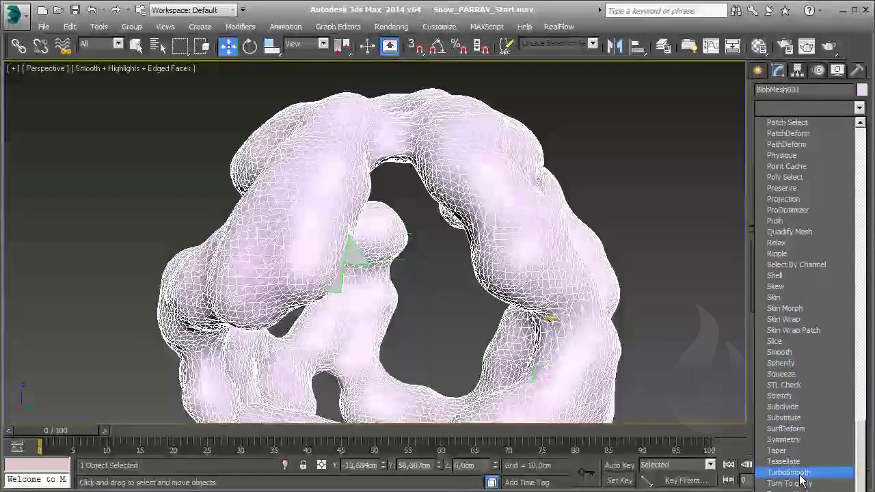
pyautogui.click(800, 474)
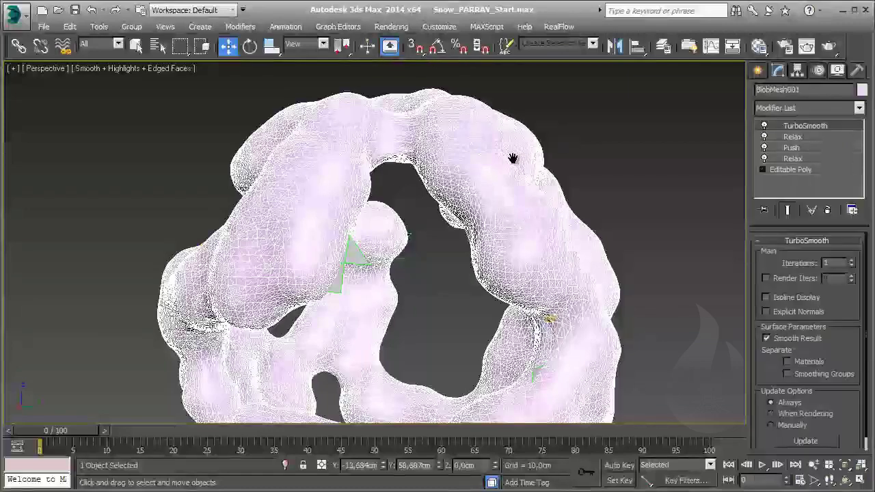
pyautogui.moveTo(512, 159)
pyautogui.mouseDown(button='middle')
pyautogui.moveTo(330, 166)
pyautogui.moveTo(401, 172)
pyautogui.moveTo(403, 143)
pyautogui.moveTo(390, 132)
pyautogui.moveTo(396, 148)
pyautogui.moveTo(469, 171)
pyautogui.mouseUp(button='middle')
pyautogui.click(447, 267)
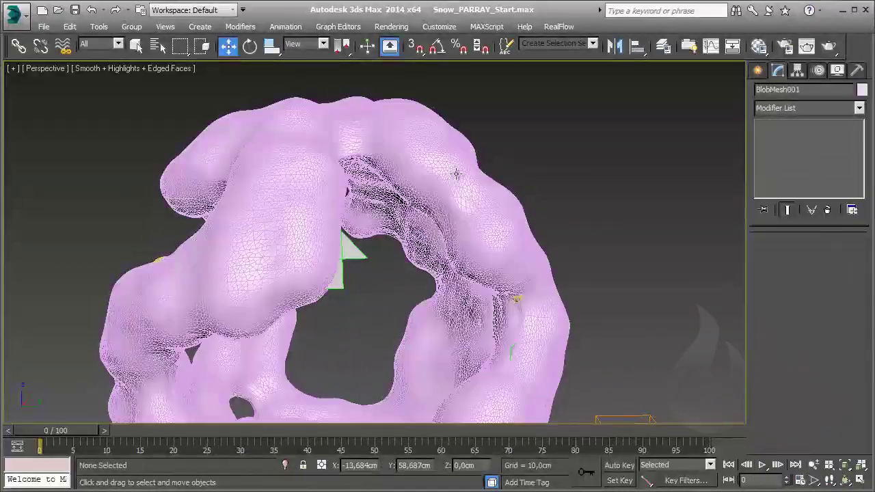
# Step: Select the PArray001 particle emitter and hide it
pyautogui.click(358, 264)
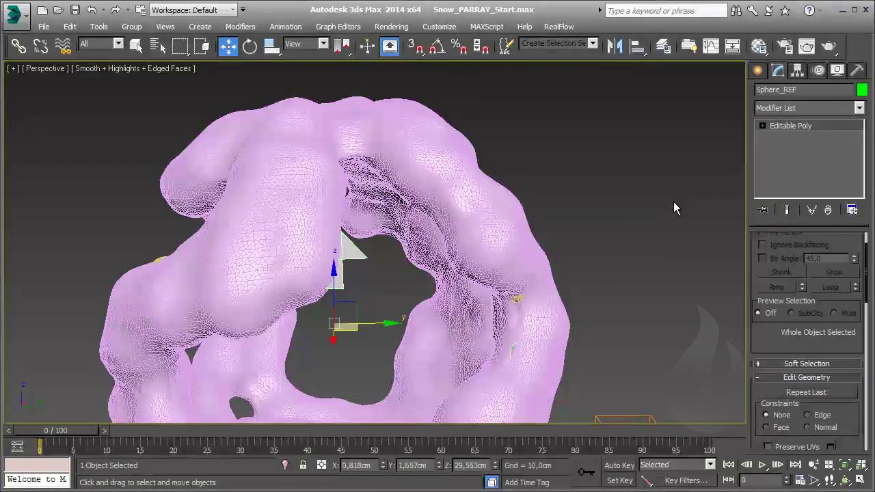
pyautogui.click(625, 209)
pyautogui.moveTo(625, 208); pyautogui.dragTo(562, 166, button='middle')
pyautogui.scroll(-3, 547, 175)
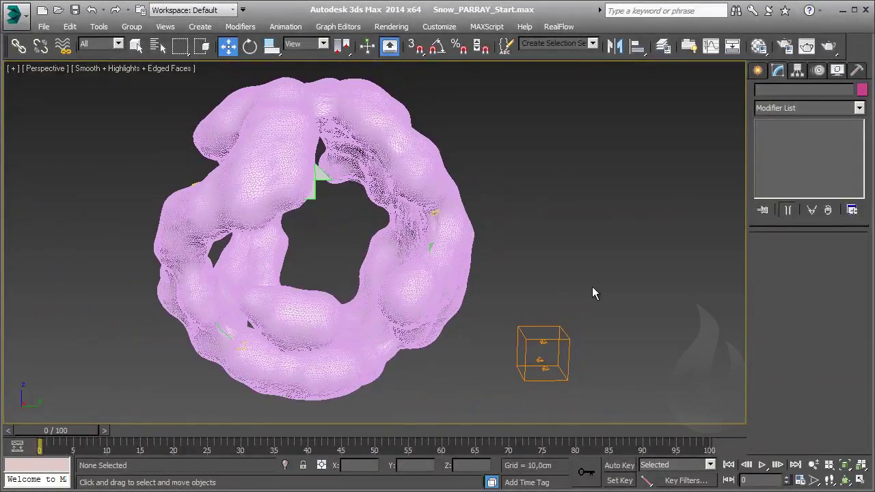
pyautogui.moveTo(495, 290); pyautogui.dragTo(627, 342)
pyautogui.moveTo(628, 342)
pyautogui.mouseDown(button='middle')
pyautogui.moveTo(620, 290)
pyautogui.moveTo(581, 297)
pyautogui.mouseUp(button='middle')
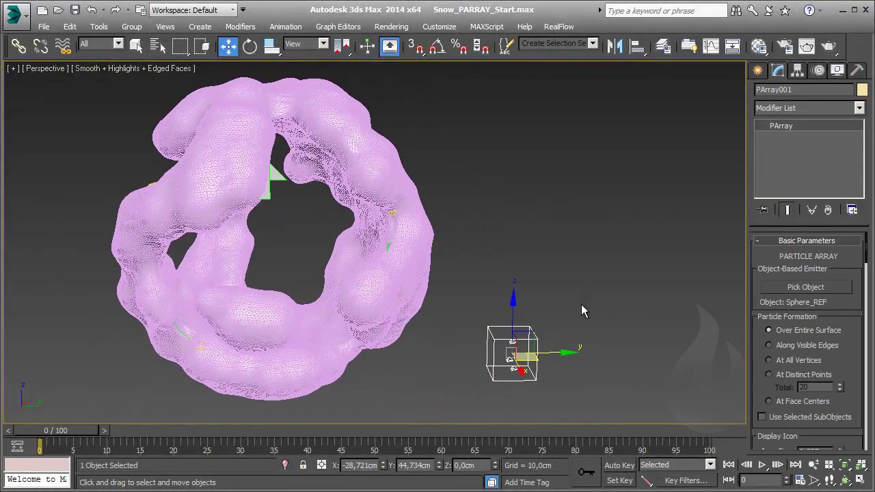
pyautogui.press('Delete')
# Step: Unhide objects from the quad menu so the sphere reappears under the snow
pyautogui.click(278, 176)
pyautogui.keyDown('alt'); pyautogui.moveTo(456, 196); pyautogui.dragTo(512, 205, button='middle'); pyautogui.keyUp('alt')
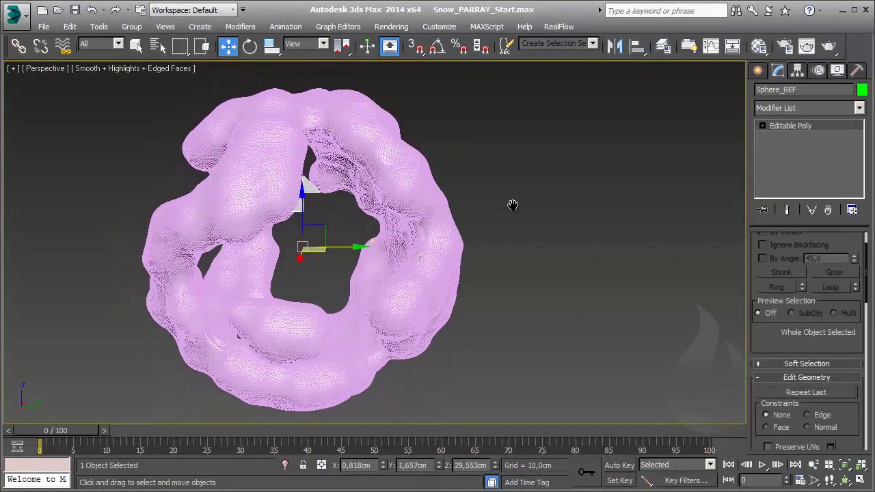
pyautogui.rightClick(452, 168)
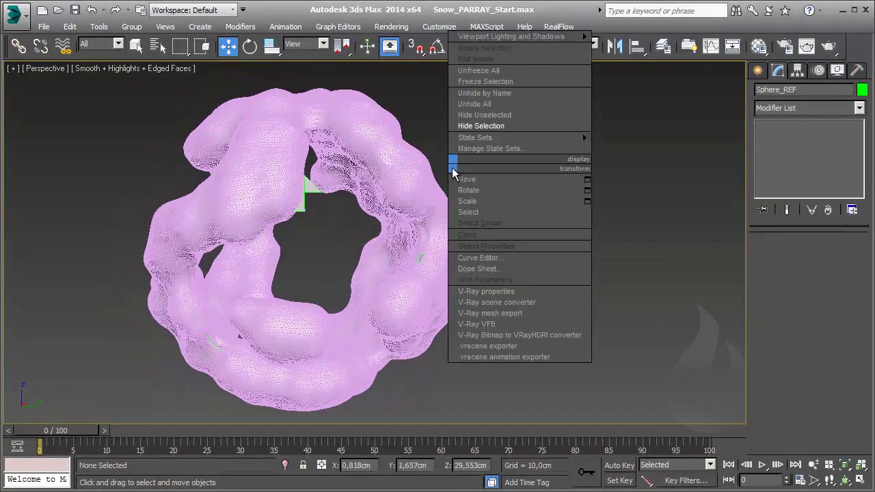
pyautogui.click(485, 104)
# Step: Give the snow blob material slot 03 with a white Diffuse colour
pyautogui.click(431, 322)
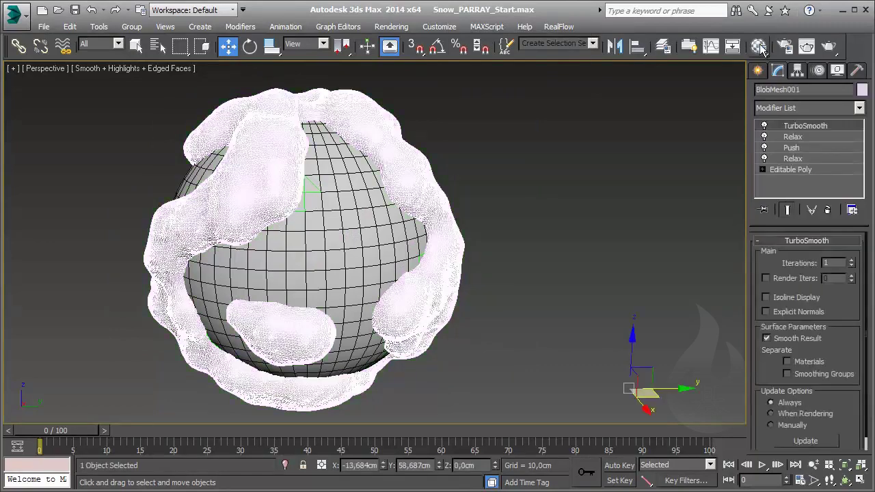
pyautogui.press('m')
pyautogui.click(592, 82)
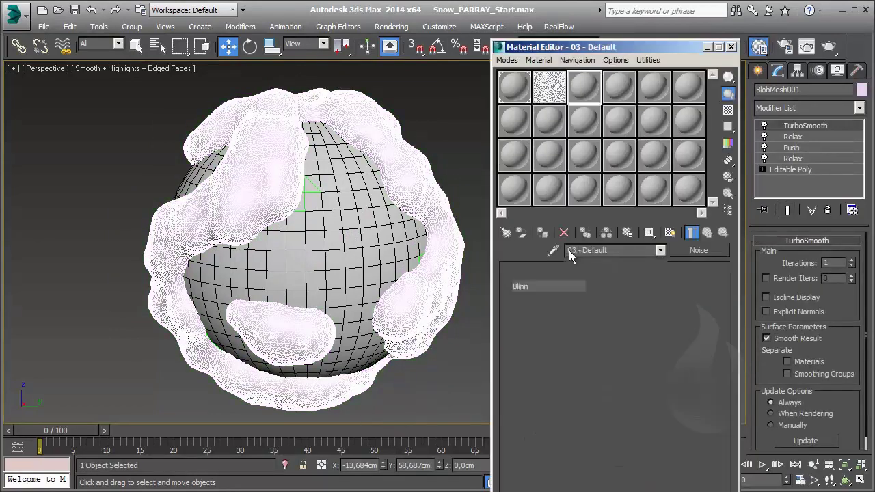
pyautogui.click(543, 233)
pyautogui.click(573, 354)
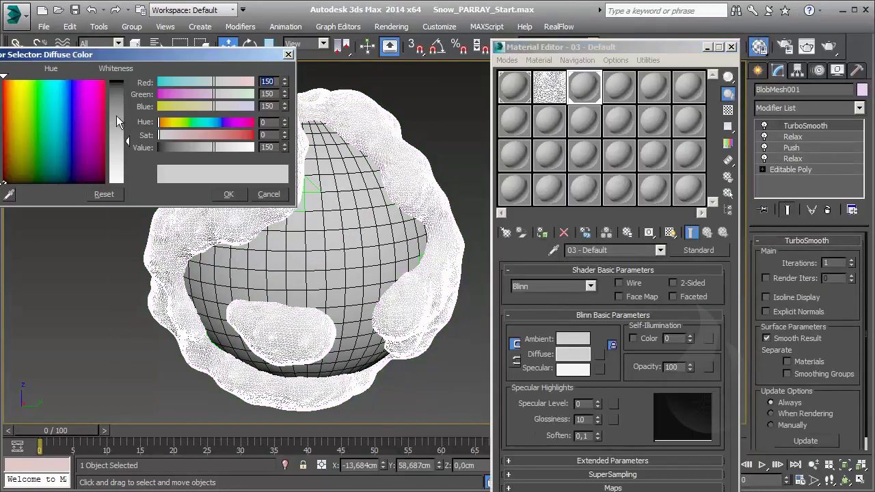
pyautogui.moveTo(116, 116); pyautogui.dragTo(116, 81)
pyautogui.click(228, 194)
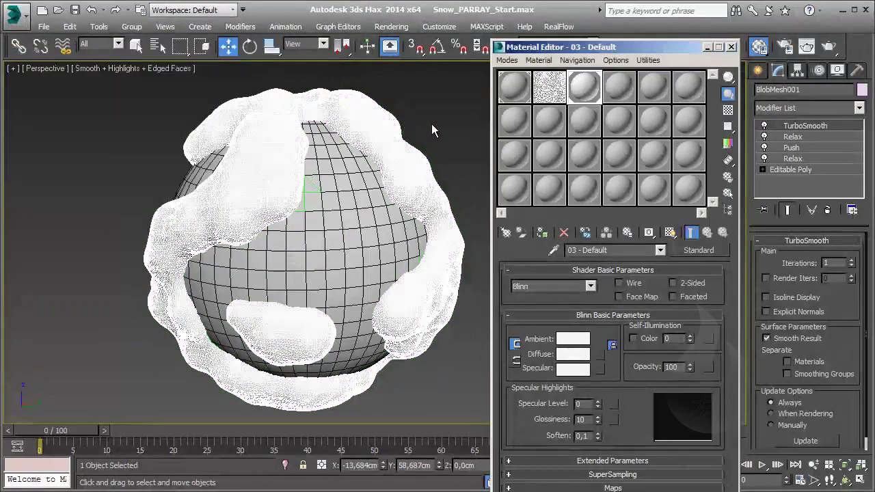
# Step: Give Sphere001 material slot 01 with a red Diffuse, then close the Material Editor
pyautogui.click(431, 130)
pyautogui.click(307, 226)
pyautogui.click(513, 86)
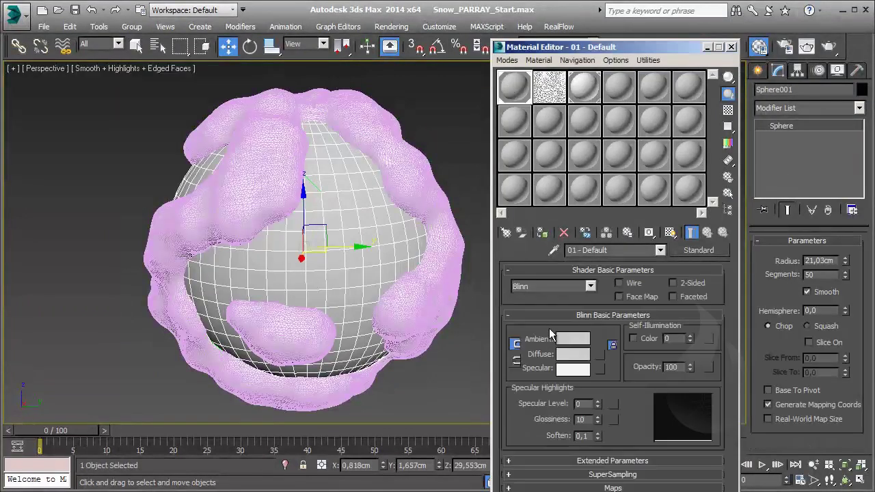
pyautogui.click(572, 354)
pyautogui.moveTo(99, 95); pyautogui.dragTo(4, 88)
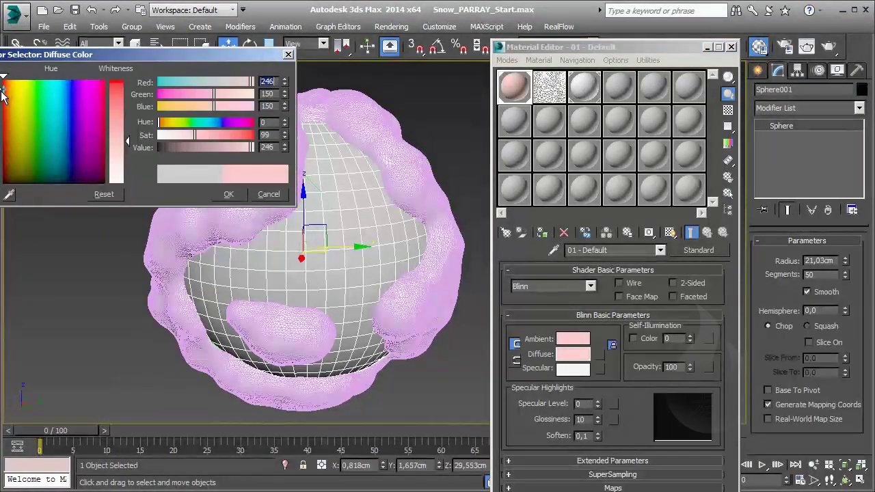
pyautogui.click(118, 98)
pyautogui.click(229, 194)
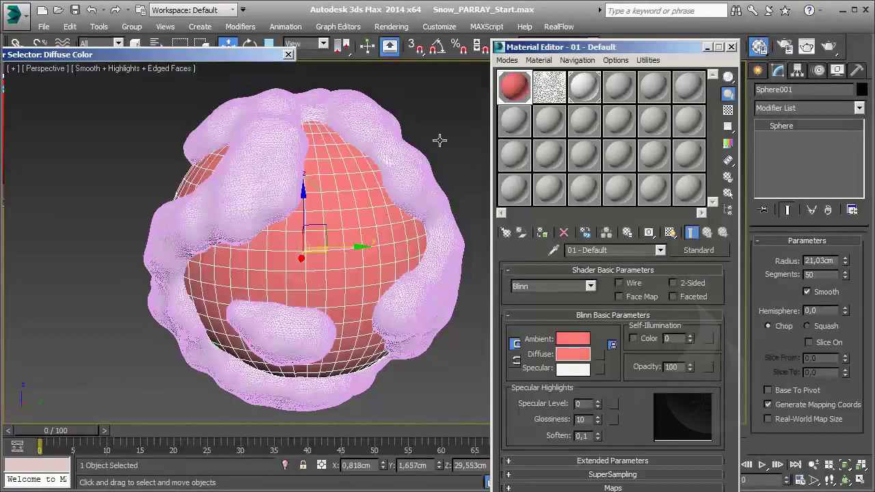
pyautogui.click(440, 141)
pyautogui.keyDown('alt'); pyautogui.moveTo(185, 143); pyautogui.dragTo(186, 167, button='middle'); pyautogui.keyUp('alt')
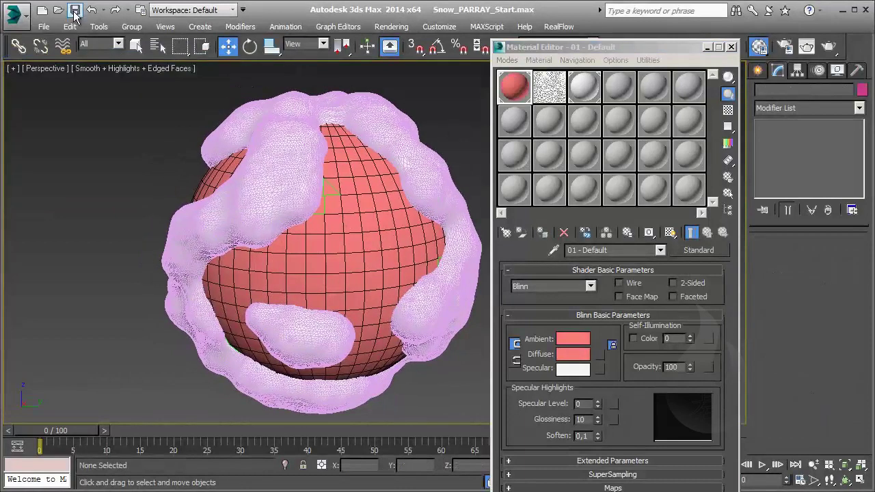
pyautogui.click(732, 46)
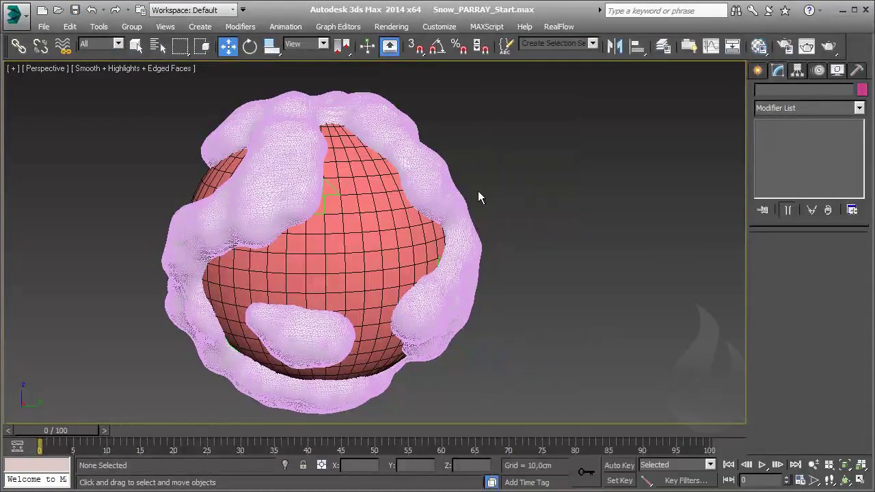
# Step: Render a test frame of white snow over the red sphere, close it, and reselect BlobMesh001
pyautogui.moveTo(571, 181); pyautogui.dragTo(596, 188, button='middle')
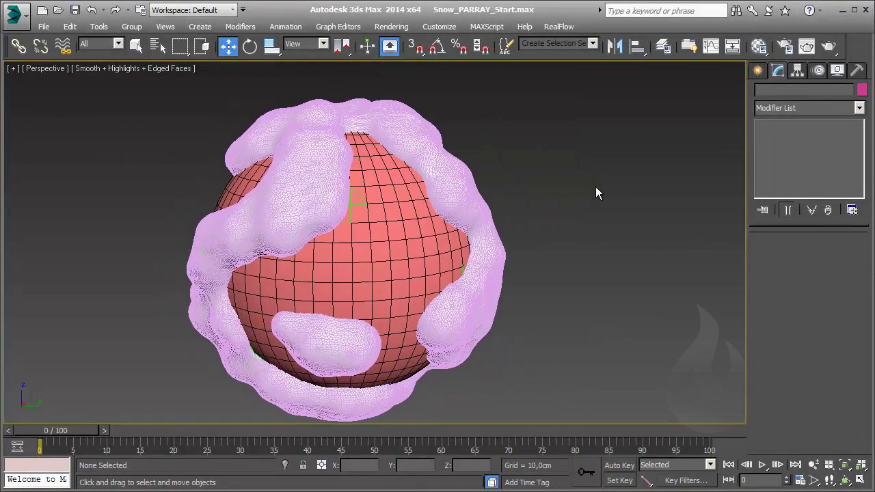
pyautogui.click(833, 46)
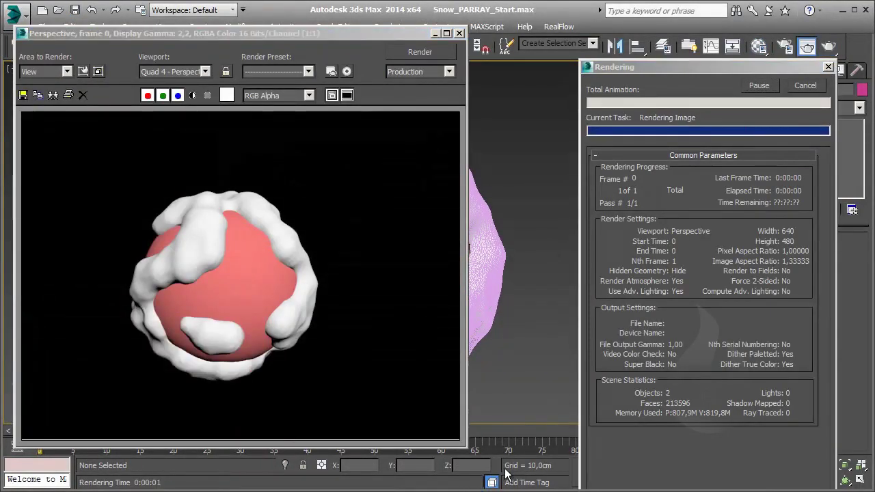
pyautogui.moveTo(305, 34); pyautogui.dragTo(440, 25)
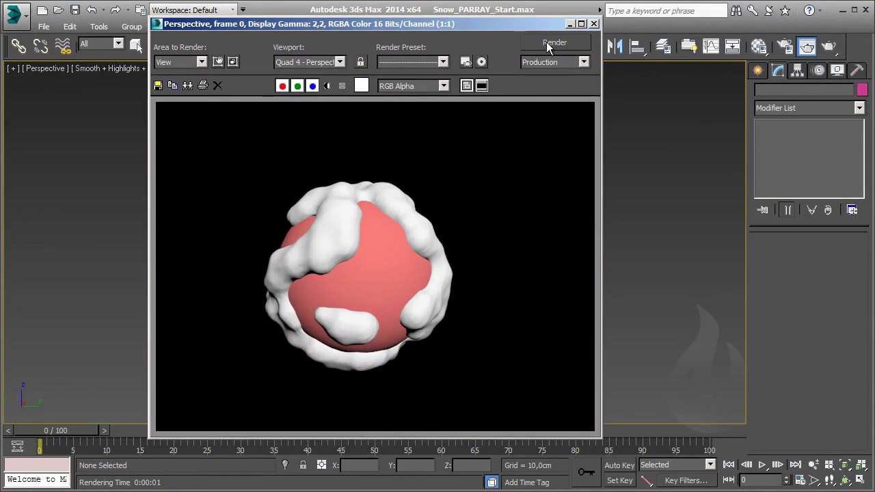
pyautogui.click(595, 25)
pyautogui.moveTo(358, 270)
pyautogui.mouseDown(button='middle')
pyautogui.moveTo(365, 274)
pyautogui.moveTo(313, 238)
pyautogui.mouseUp(button='middle')
pyautogui.moveTo(315, 190)
pyautogui.keyDown('alt'); pyautogui.mouseDown(button='middle')
pyautogui.moveTo(365, 196)
pyautogui.moveTo(401, 182)
pyautogui.moveTo(390, 188)
pyautogui.mouseUp(button='middle'); pyautogui.keyUp('alt')
pyautogui.click(381, 162)
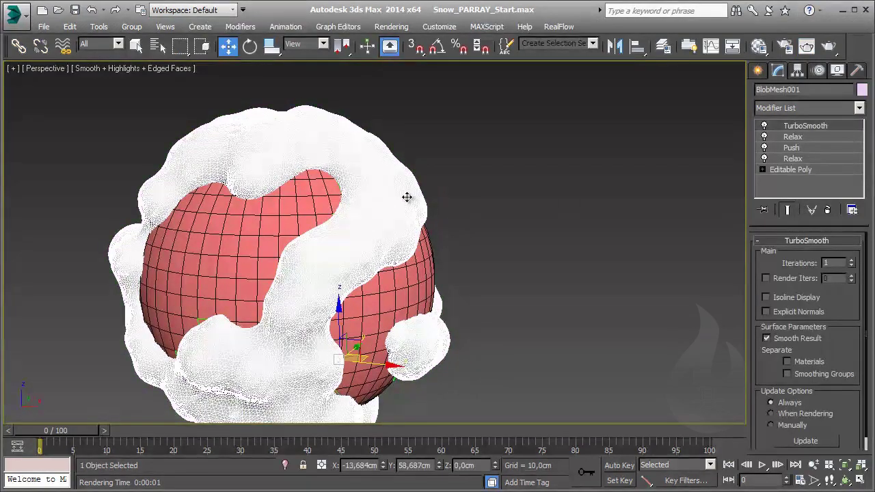
# Step: Collapse BlobMesh001's stack to an Editable Poly and expand its Paint Deformation rollout
pyautogui.rightClick(396, 196)
pyautogui.moveTo(419, 320)
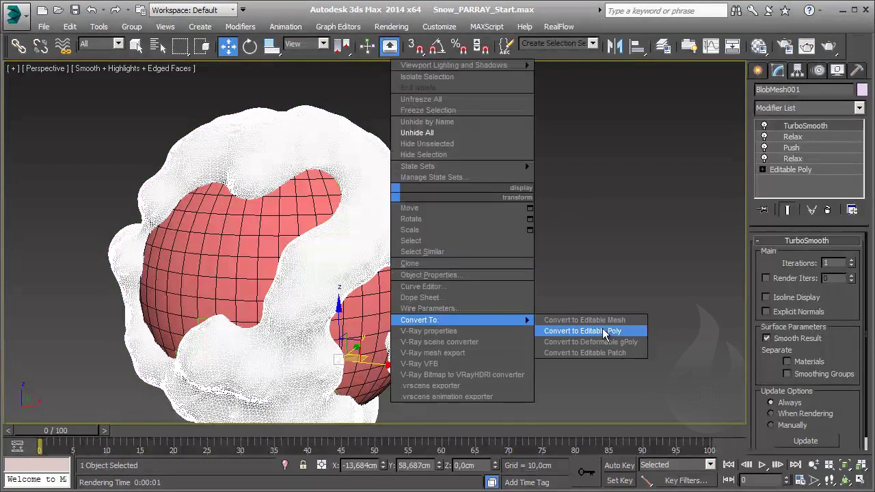
pyautogui.click(605, 332)
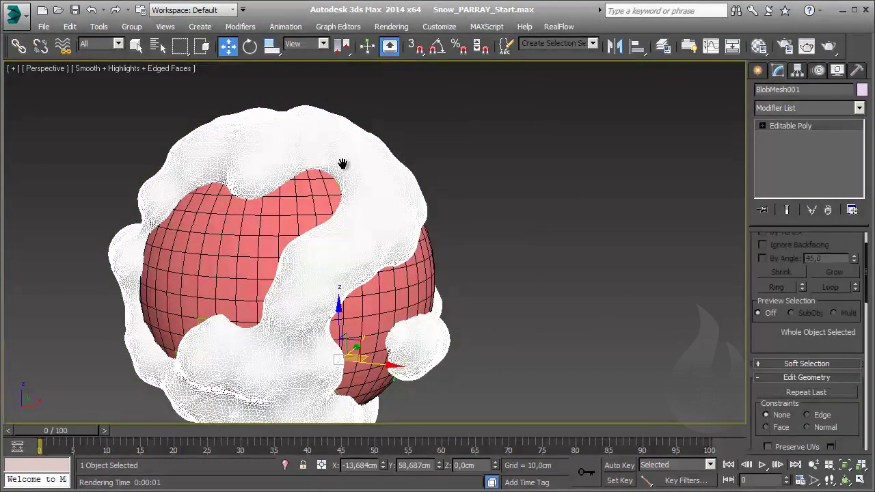
pyautogui.scroll(1, 342, 164)
pyautogui.scroll(4, 250, 171)
pyautogui.scroll(-5, 344, 172)
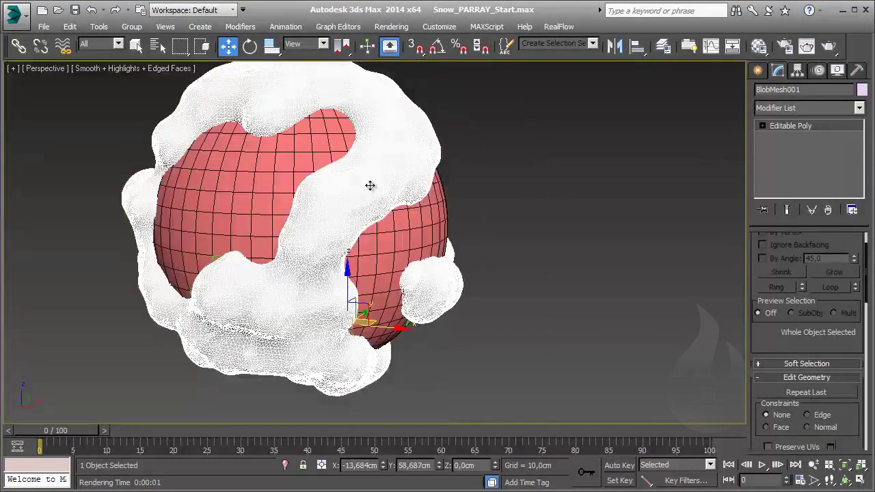
pyautogui.scroll(-3, 780, 324)
pyautogui.scroll(-2, 780, 325)
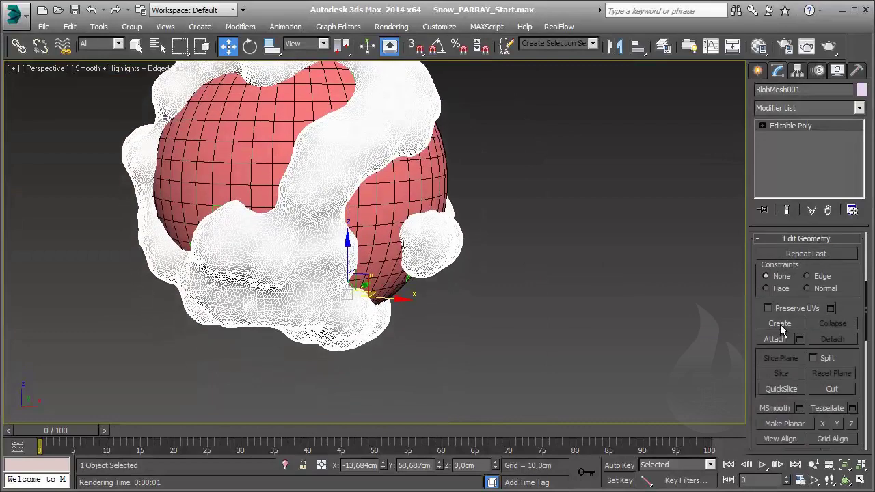
pyautogui.scroll(-5, 780, 324)
pyautogui.scroll(-3, 780, 327)
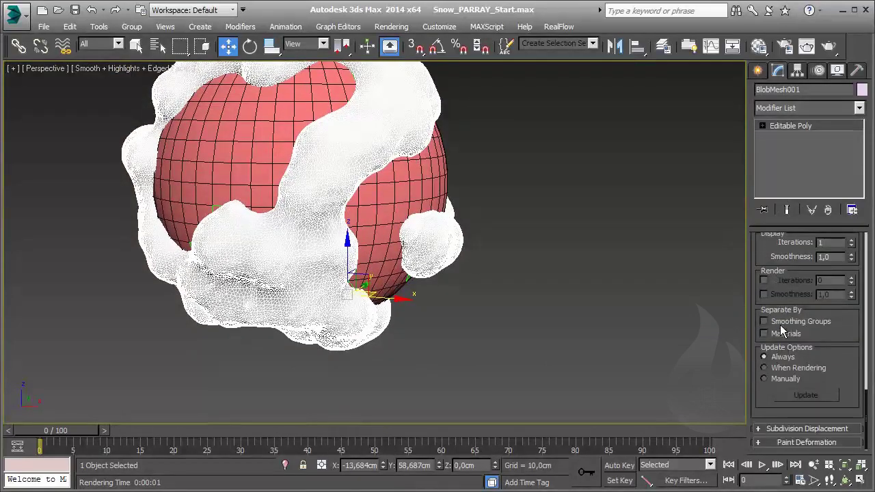
pyautogui.click(808, 443)
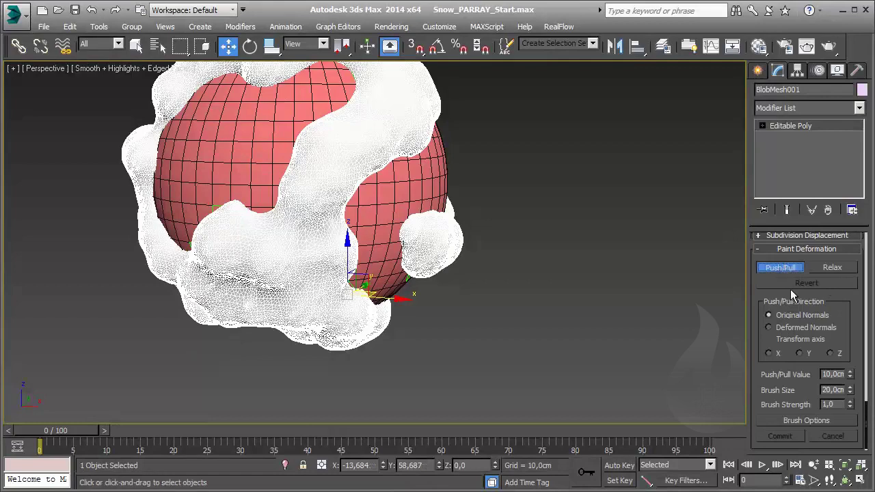
# Step: Set Push/Pull Value to -0,8cm and press the first dents into the snow
pyautogui.keyDown('alt'); pyautogui.moveTo(641, 287); pyautogui.dragTo(424, 137, button='middle'); pyautogui.keyUp('alt')
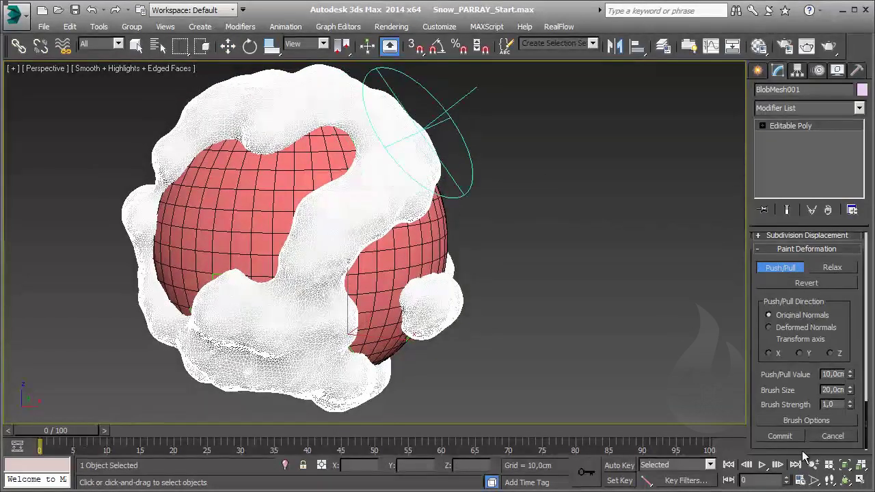
pyautogui.click(850, 378)
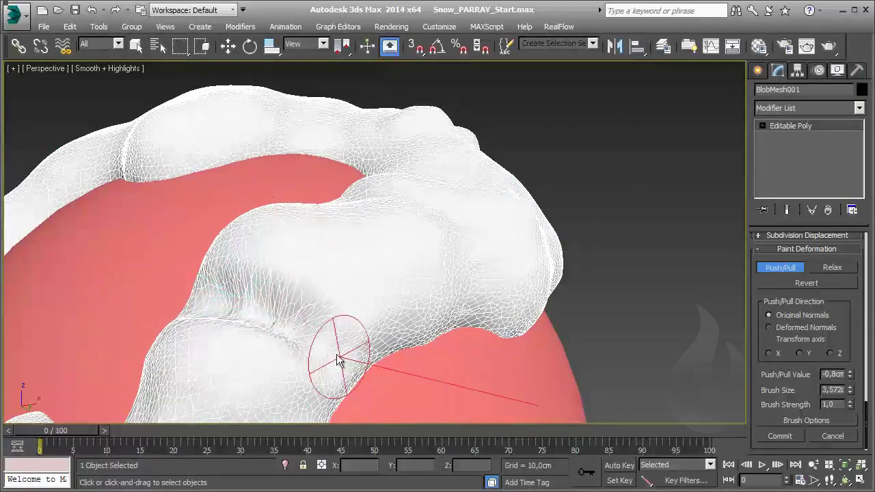
pyautogui.keyDown('alt'); pyautogui.moveTo(338, 283); pyautogui.dragTo(424, 245, button='middle'); pyautogui.keyUp('alt')
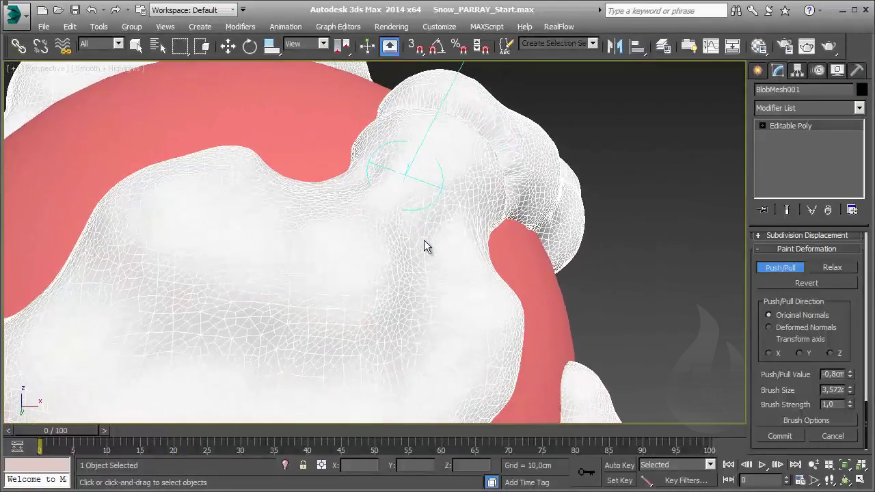
pyautogui.moveTo(432, 231); pyautogui.dragTo(431, 240)
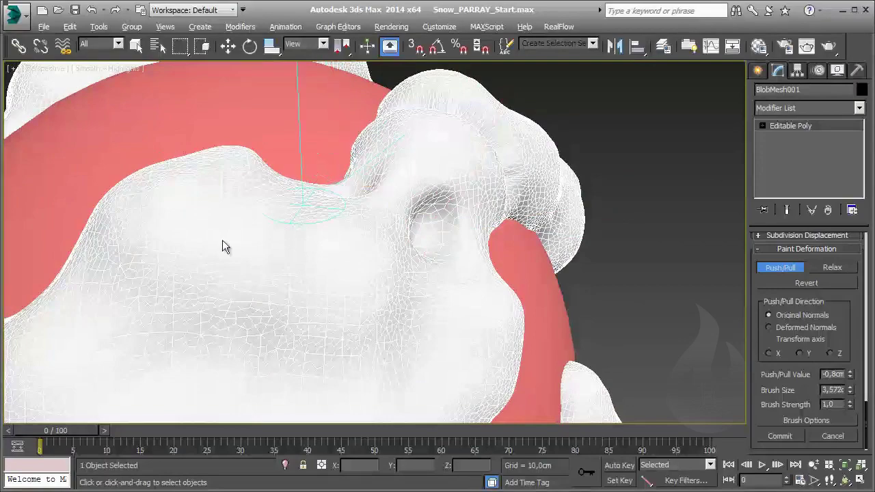
pyautogui.keyDown('alt'); pyautogui.moveTo(225, 247); pyautogui.dragTo(219, 243, button='middle'); pyautogui.keyUp('alt')
pyautogui.moveTo(164, 270); pyautogui.dragTo(361, 346)
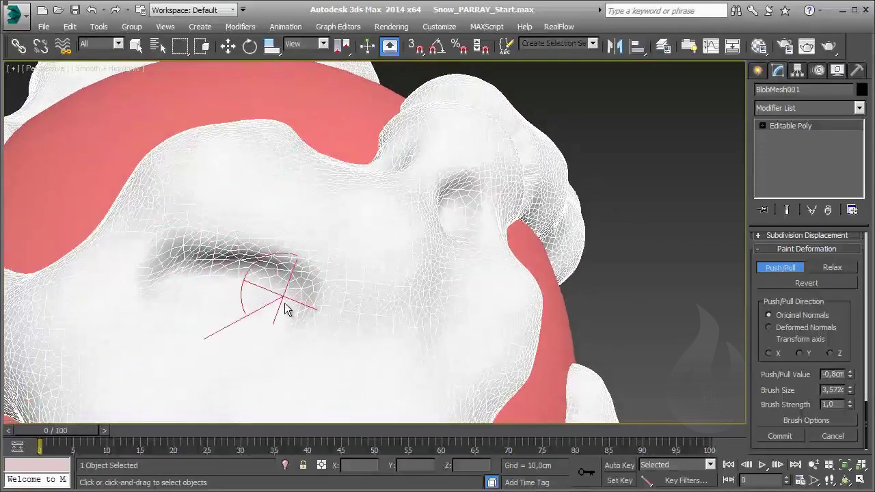
# Step: Press and deepen more dents across the front of the snow clumps
pyautogui.scroll(-5, 361, 345)
pyautogui.scroll(-5, 317, 242)
pyautogui.moveTo(348, 278)
pyautogui.keyDown('alt'); pyautogui.mouseDown(button='middle')
pyautogui.moveTo(258, 334)
pyautogui.moveTo(288, 301)
pyautogui.mouseUp(button='middle'); pyautogui.keyUp('alt')
pyautogui.scroll(3, 287, 301)
pyautogui.scroll(5, 240, 287)
pyautogui.moveTo(289, 250); pyautogui.dragTo(316, 183)
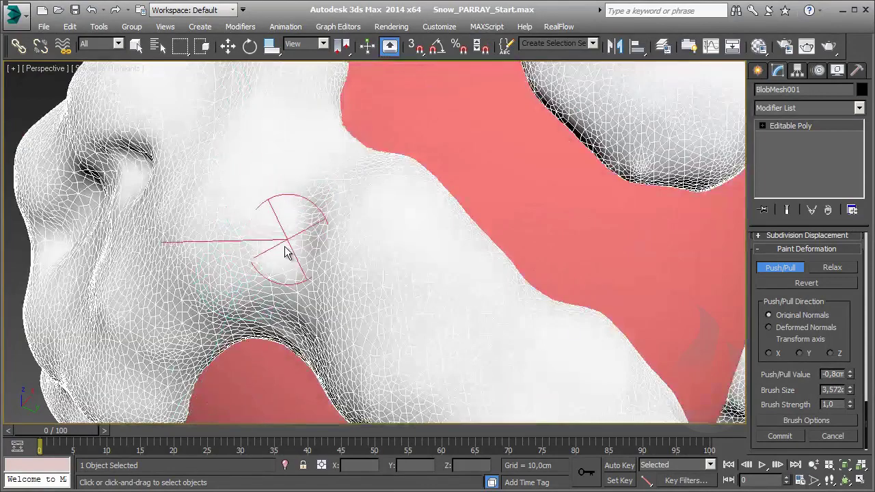
pyautogui.keyDown('alt'); pyautogui.moveTo(292, 221); pyautogui.dragTo(406, 225, button='middle'); pyautogui.keyUp('alt')
pyautogui.moveTo(406, 225)
pyautogui.mouseDown()
pyautogui.moveTo(384, 248)
pyautogui.moveTo(467, 290)
pyautogui.moveTo(434, 307)
pyautogui.mouseUp()
pyautogui.keyDown('alt'); pyautogui.moveTo(434, 307); pyautogui.dragTo(408, 250, button='middle'); pyautogui.keyUp('alt')
pyautogui.moveTo(408, 250)
pyautogui.mouseDown()
pyautogui.moveTo(425, 232)
pyautogui.moveTo(424, 251)
pyautogui.mouseUp()
pyautogui.press('z')
# Step: Paint creases down from the top and leftward across the snow while orbiting
pyautogui.moveTo(406, 290)
pyautogui.keyDown('alt'); pyautogui.mouseDown(button='middle')
pyautogui.moveTo(440, 218)
pyautogui.moveTo(469, 249)
pyautogui.moveTo(470, 213)
pyautogui.mouseUp(button='middle'); pyautogui.keyUp('alt')
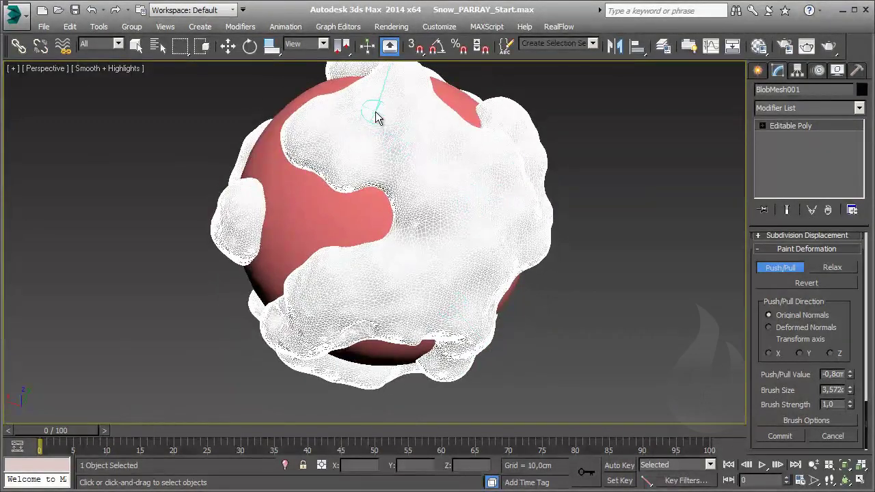
pyautogui.moveTo(378, 116)
pyautogui.mouseDown()
pyautogui.moveTo(381, 176)
pyautogui.moveTo(400, 219)
pyautogui.moveTo(470, 233)
pyautogui.mouseUp()
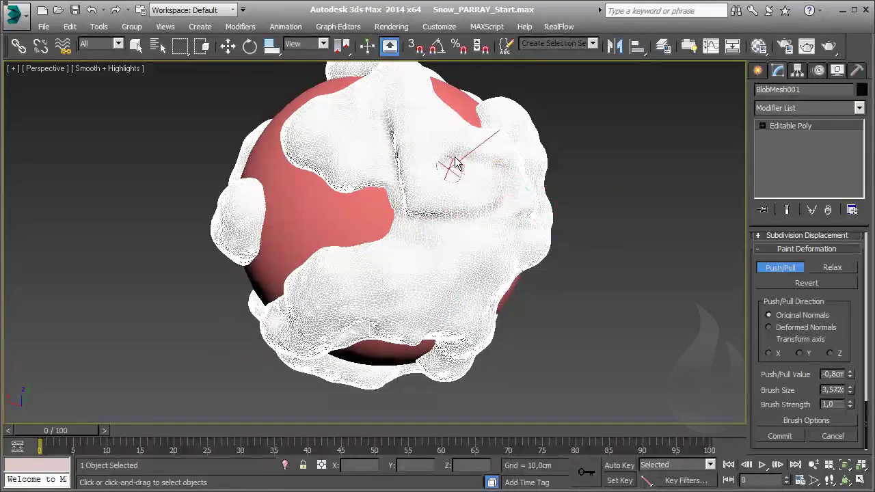
pyautogui.moveTo(471, 156)
pyautogui.keyDown('alt'); pyautogui.mouseDown(button='middle')
pyautogui.moveTo(543, 221)
pyautogui.moveTo(482, 262)
pyautogui.moveTo(473, 302)
pyautogui.moveTo(494, 351)
pyautogui.moveTo(368, 225)
pyautogui.mouseUp(button='middle'); pyautogui.keyUp('alt')
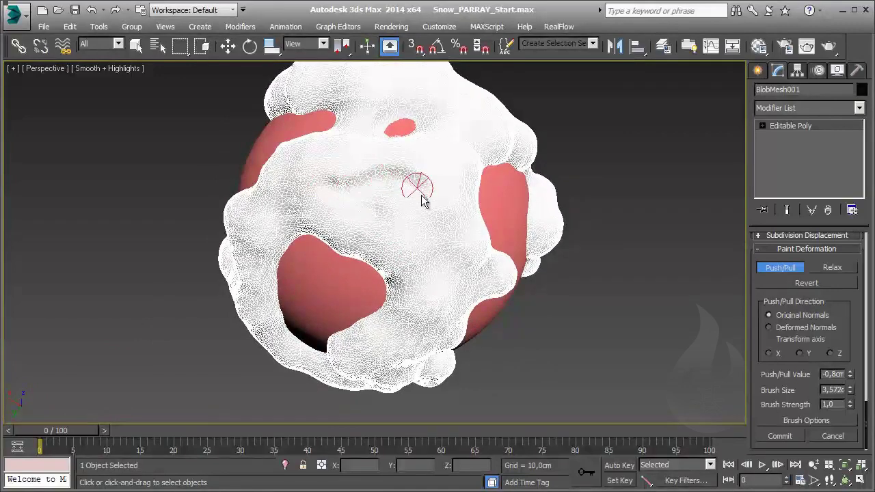
pyautogui.moveTo(430, 267)
pyautogui.mouseDown()
pyautogui.moveTo(380, 221)
pyautogui.moveTo(314, 218)
pyautogui.mouseUp()
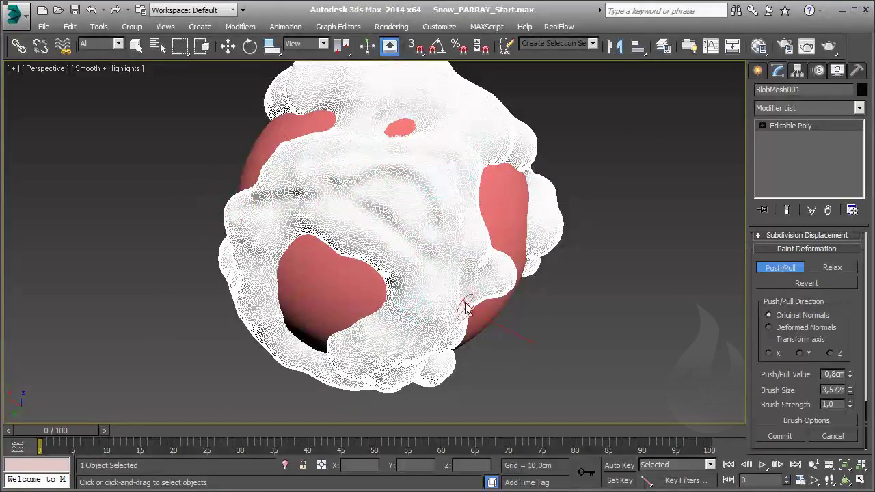
pyautogui.moveTo(465, 296)
pyautogui.keyDown('alt'); pyautogui.mouseDown(button='middle')
pyautogui.moveTo(470, 249)
pyautogui.moveTo(440, 211)
pyautogui.mouseUp(button='middle'); pyautogui.keyUp('alt')
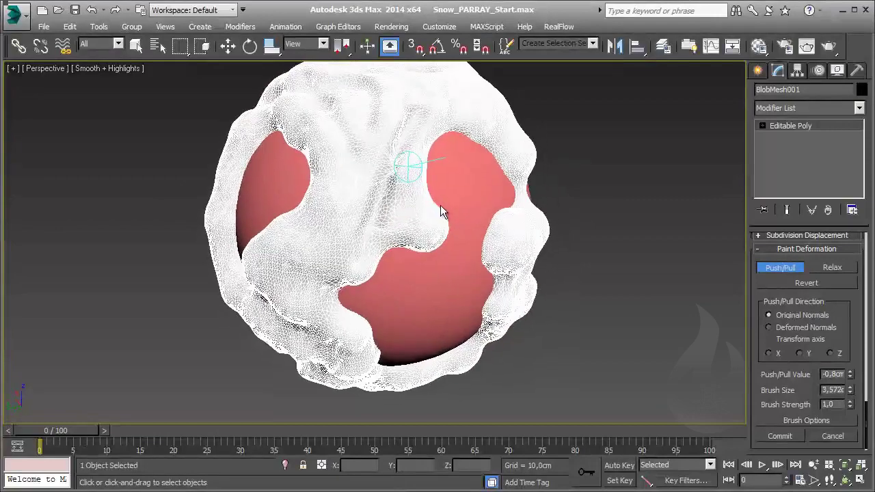
pyautogui.keyDown('alt'); pyautogui.moveTo(476, 179); pyautogui.dragTo(484, 157, button='middle'); pyautogui.keyUp('alt')
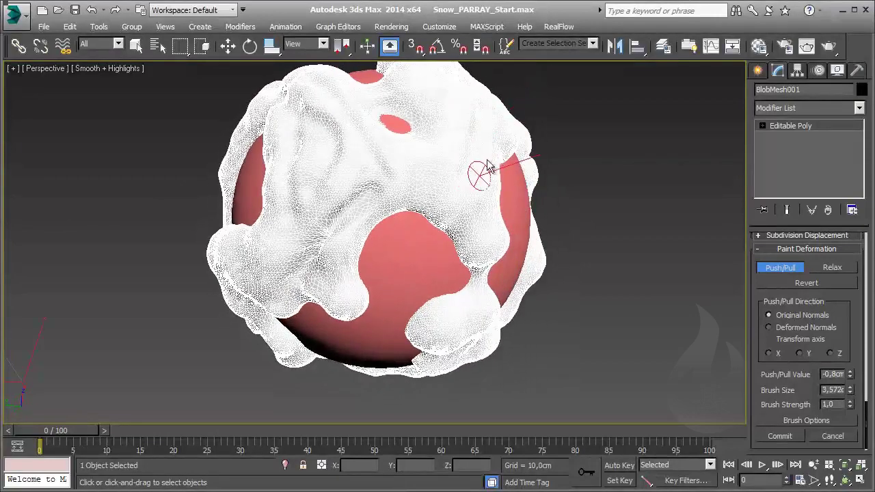
pyautogui.keyDown('alt'); pyautogui.moveTo(507, 254); pyautogui.dragTo(476, 247, button='middle'); pyautogui.keyUp('alt')
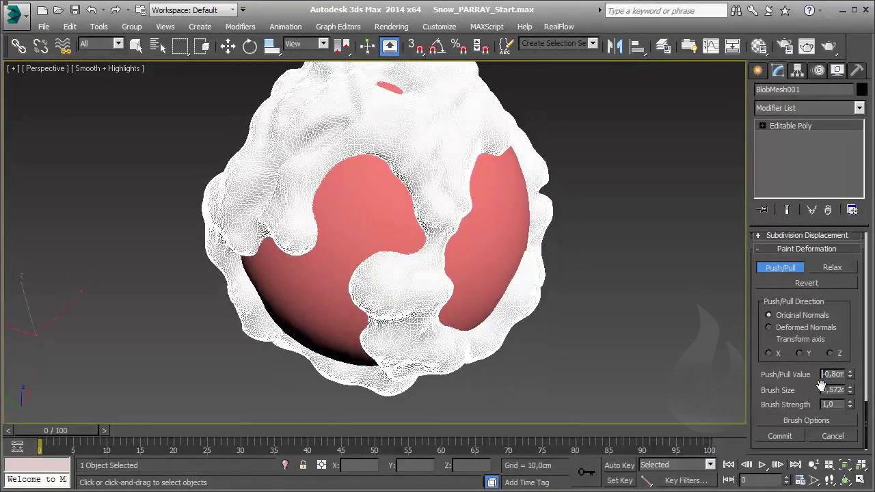
# Step: Swell the snow over the small pink notch, orbiting to check the pink and red patches
pyautogui.keyDown('alt'); pyautogui.moveTo(418, 237); pyautogui.dragTo(294, 186, button='middle'); pyautogui.keyUp('alt')
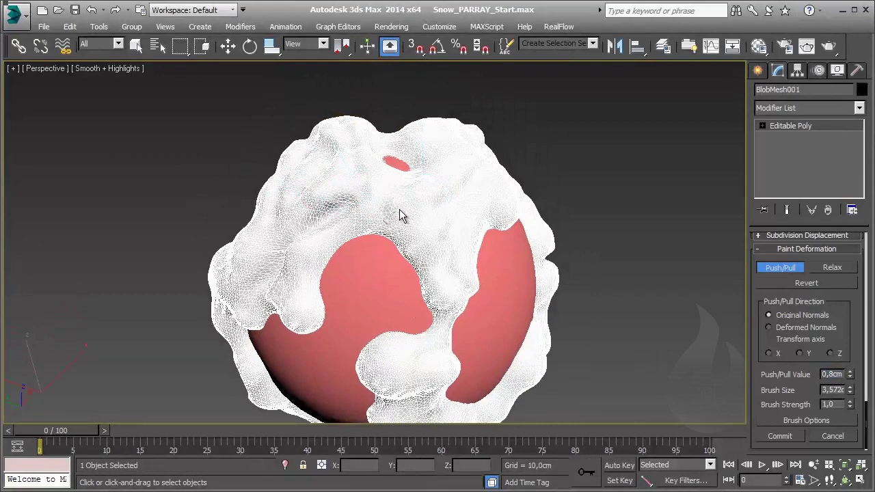
pyautogui.moveTo(401, 215)
pyautogui.keyDown('alt'); pyautogui.mouseDown(button='middle')
pyautogui.moveTo(449, 211)
pyautogui.moveTo(469, 235)
pyautogui.moveTo(472, 164)
pyautogui.moveTo(474, 192)
pyautogui.mouseUp(button='middle'); pyautogui.keyUp('alt')
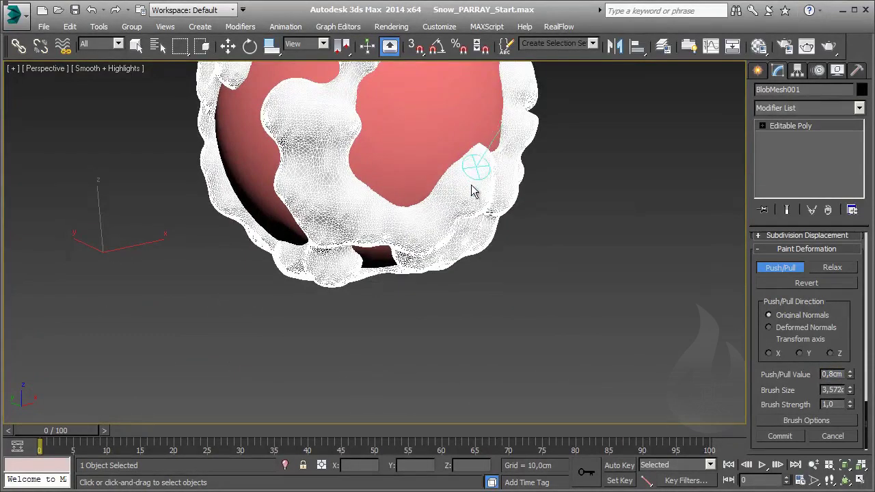
pyautogui.moveTo(476, 185)
pyautogui.mouseDown()
pyautogui.moveTo(371, 218)
pyautogui.moveTo(352, 209)
pyautogui.mouseUp()
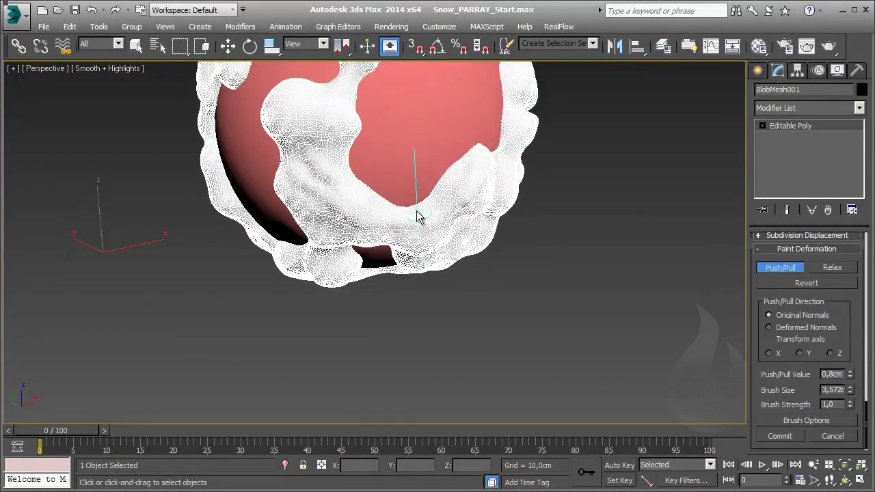
pyautogui.moveTo(419, 217)
pyautogui.keyDown('alt'); pyautogui.mouseDown(button='middle')
pyautogui.moveTo(393, 162)
pyautogui.moveTo(274, 150)
pyautogui.mouseUp(button='middle'); pyautogui.keyUp('alt')
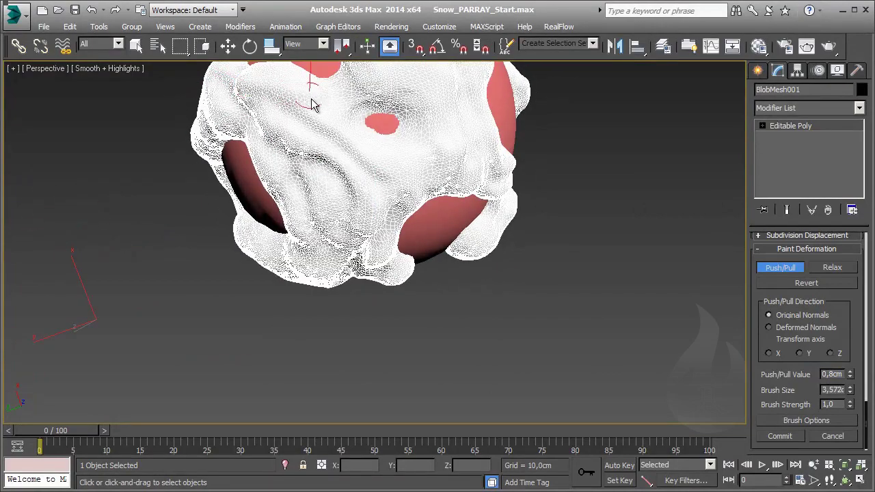
pyautogui.keyDown('alt'); pyautogui.moveTo(312, 102); pyautogui.dragTo(416, 133, button='middle'); pyautogui.keyUp('alt')
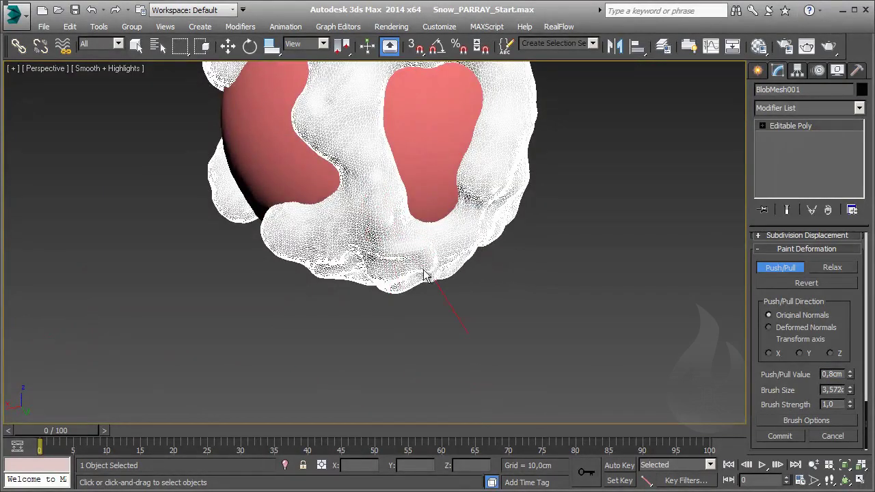
pyautogui.moveTo(333, 244)
pyautogui.keyDown('alt'); pyautogui.mouseDown(button='middle')
pyautogui.moveTo(360, 276)
pyautogui.moveTo(372, 224)
pyautogui.mouseUp(button='middle'); pyautogui.keyUp('alt')
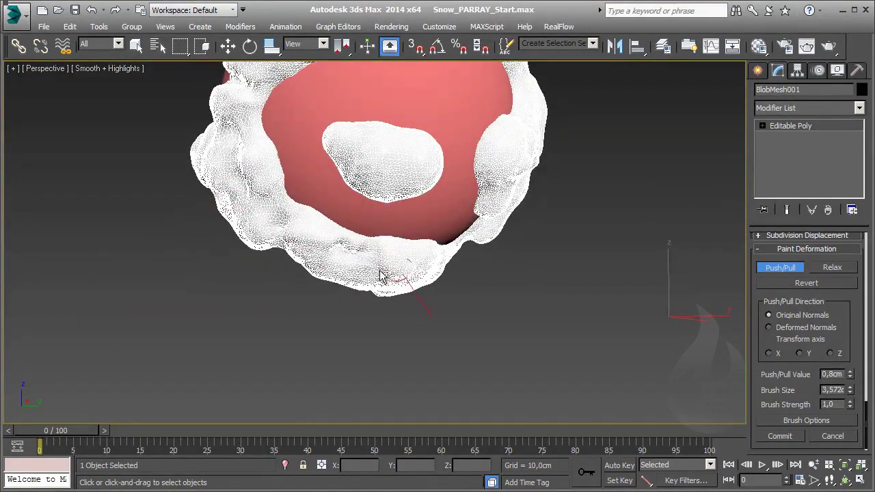
pyautogui.moveTo(383, 275)
pyautogui.keyDown('alt'); pyautogui.mouseDown(button='middle')
pyautogui.moveTo(349, 301)
pyautogui.moveTo(385, 141)
pyautogui.moveTo(280, 230)
pyautogui.mouseUp(button='middle'); pyautogui.keyUp('alt')
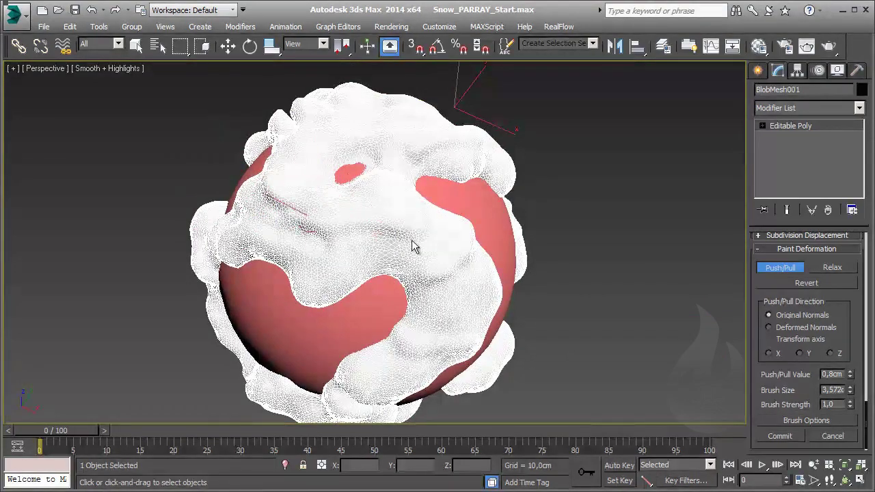
pyautogui.keyDown('alt'); pyautogui.moveTo(331, 180); pyautogui.dragTo(238, 108, button='middle'); pyautogui.keyUp('alt')
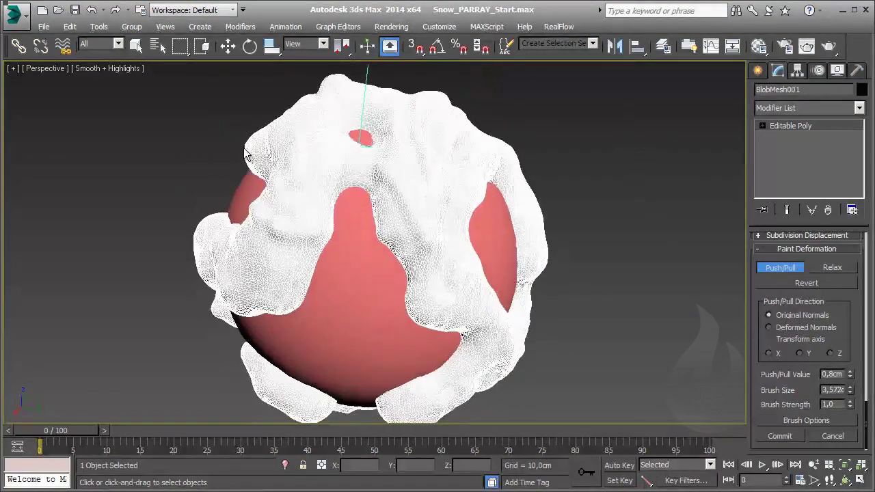
pyautogui.moveTo(424, 130)
pyautogui.keyDown('alt'); pyautogui.mouseDown(button='middle')
pyautogui.moveTo(458, 140)
pyautogui.moveTo(373, 102)
pyautogui.moveTo(409, 143)
pyautogui.moveTo(525, 127)
pyautogui.moveTo(467, 164)
pyautogui.mouseUp(button='middle'); pyautogui.keyUp('alt')
# Step: Exit Paint Deformation, deselect the snow, and frame the whole snowball showing the red patch and rim
pyautogui.press('w')
pyautogui.click(588, 128)
pyautogui.scroll(2, 467, 164)
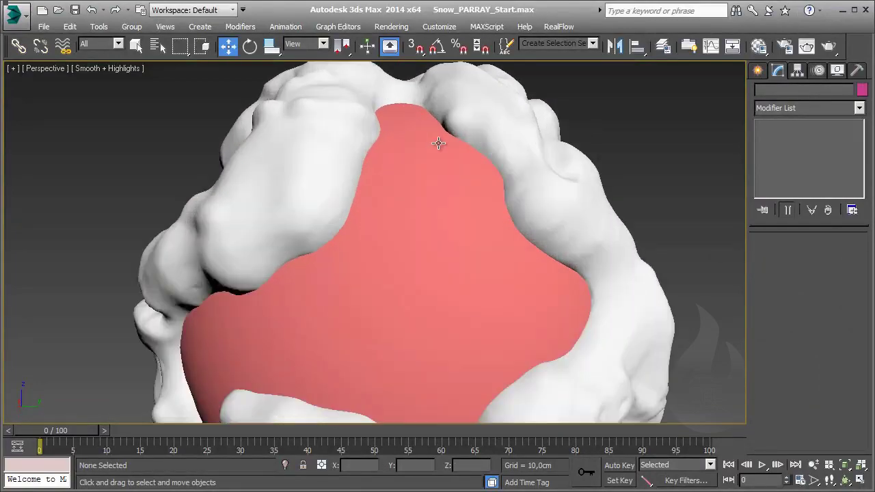
pyautogui.scroll(2, 439, 141)
pyautogui.scroll(2, 397, 218)
pyautogui.scroll(2, 392, 212)
pyautogui.scroll(-8, 485, 133)
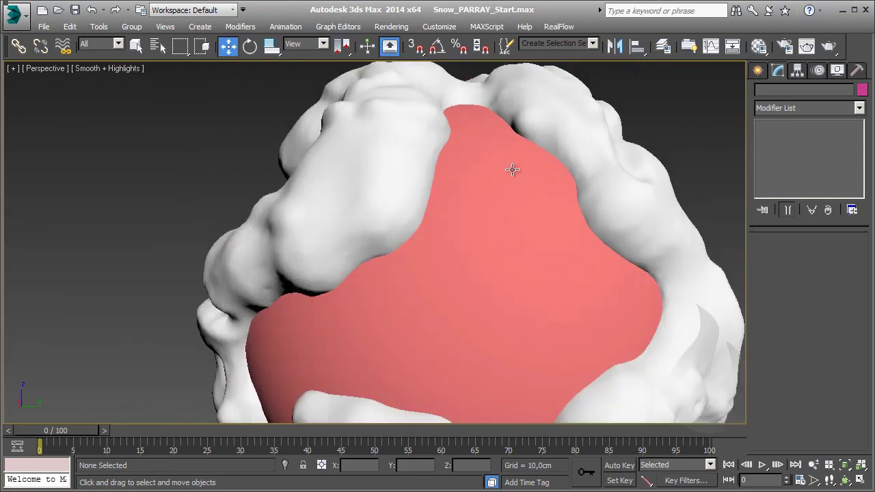
pyautogui.keyDown('alt'); pyautogui.moveTo(513, 168); pyautogui.dragTo(407, 222, button='middle'); pyautogui.keyUp('alt')
pyautogui.moveTo(425, 180)
pyautogui.keyDown('alt'); pyautogui.mouseDown(button='middle')
pyautogui.moveTo(363, 256)
pyautogui.moveTo(254, 254)
pyautogui.moveTo(622, 78)
pyautogui.mouseUp(button='middle'); pyautogui.keyUp('alt')
# Step: Render the snowball from three different orbited angles, closing each render window
pyautogui.click(806, 46)
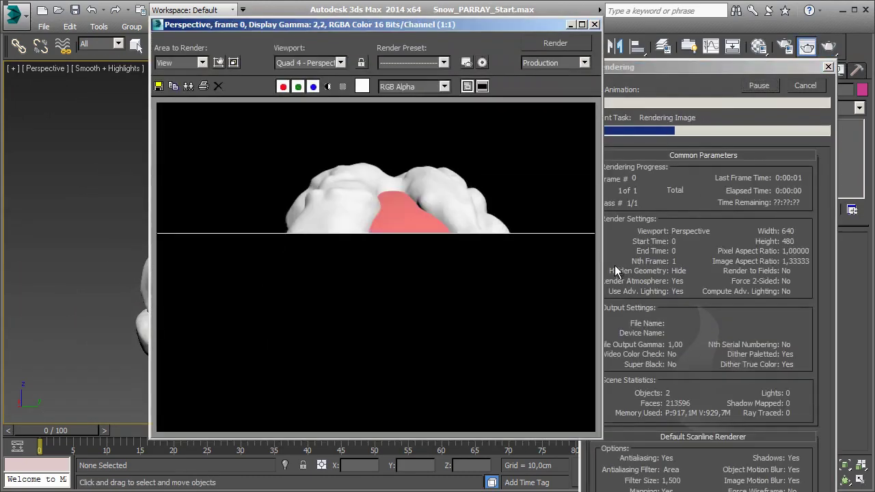
pyautogui.click(595, 25)
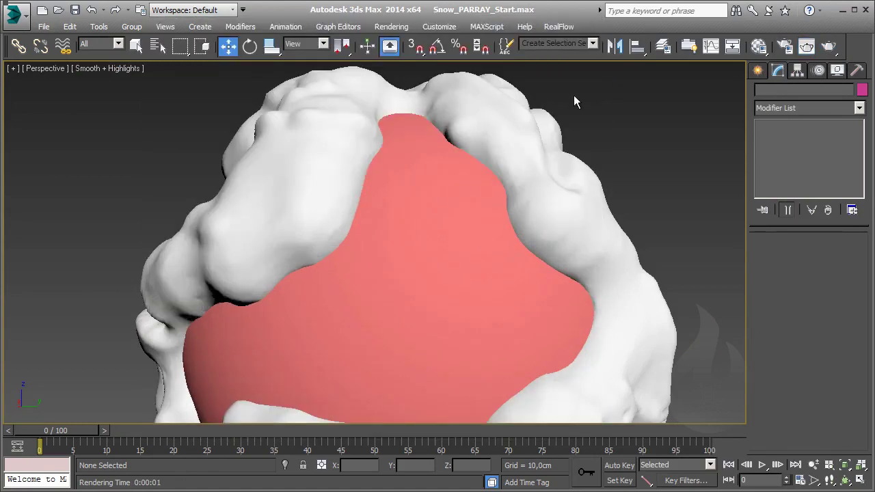
pyautogui.moveTo(410, 206)
pyautogui.keyDown('alt'); pyautogui.mouseDown(button='middle')
pyautogui.moveTo(392, 217)
pyautogui.moveTo(491, 206)
pyautogui.mouseUp(button='middle'); pyautogui.keyUp('alt')
pyautogui.click(806, 47)
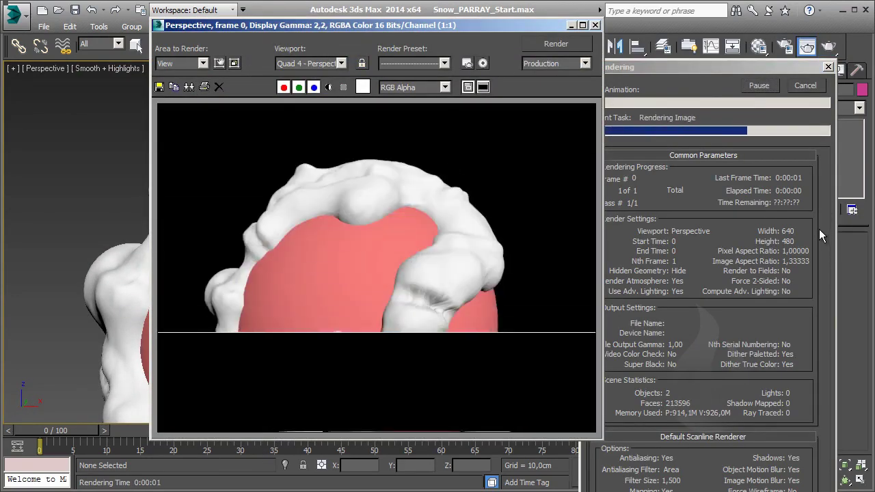
pyautogui.click(595, 25)
pyautogui.moveTo(206, 356)
pyautogui.keyDown('alt'); pyautogui.mouseDown(button='middle')
pyautogui.moveTo(258, 316)
pyautogui.moveTo(289, 276)
pyautogui.moveTo(372, 273)
pyautogui.mouseUp(button='middle'); pyautogui.keyUp('alt')
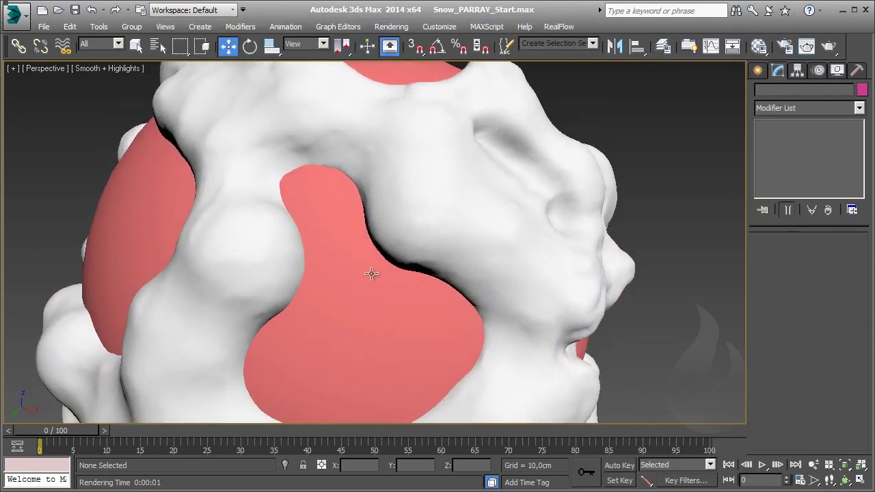
pyautogui.click(828, 47)
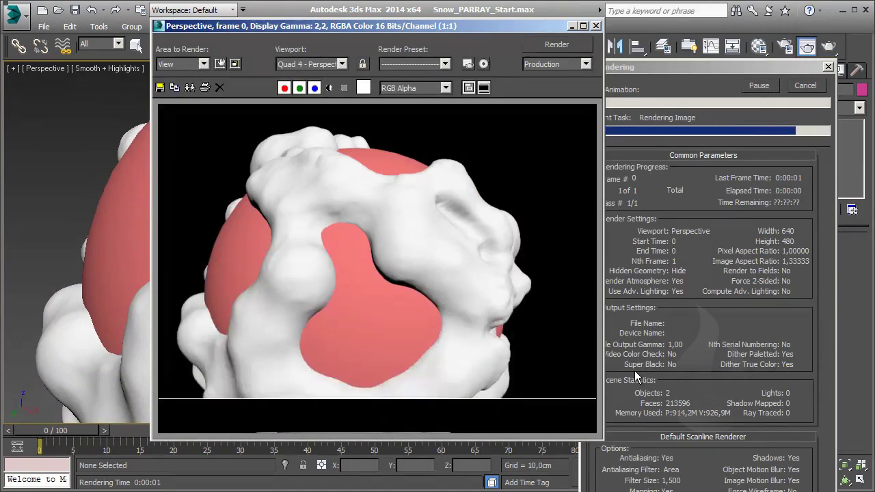
pyautogui.click(596, 26)
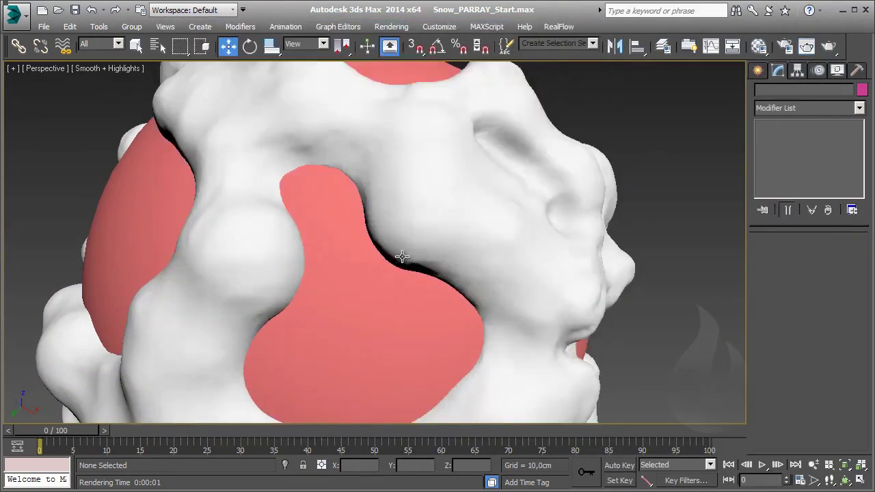
pyautogui.moveTo(404, 257)
pyautogui.keyDown('alt'); pyautogui.mouseDown(button='middle')
pyautogui.moveTo(433, 312)
pyautogui.moveTo(434, 219)
pyautogui.mouseUp(button='middle'); pyautogui.keyUp('alt')
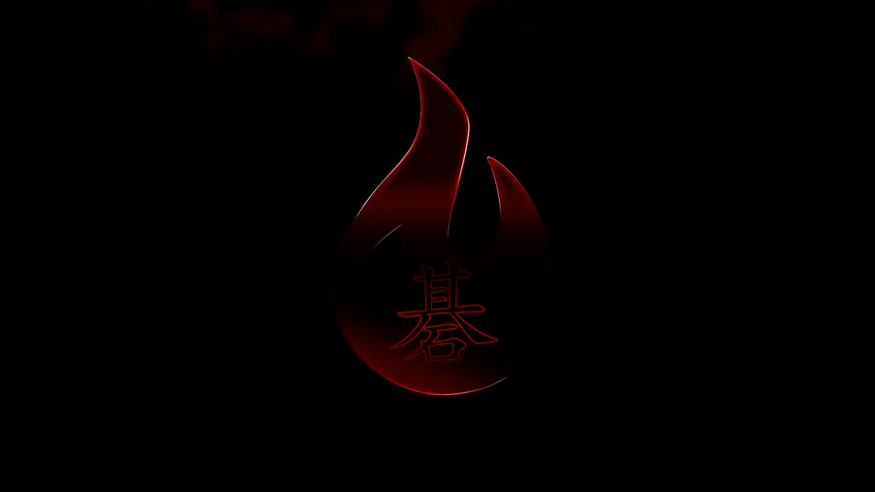